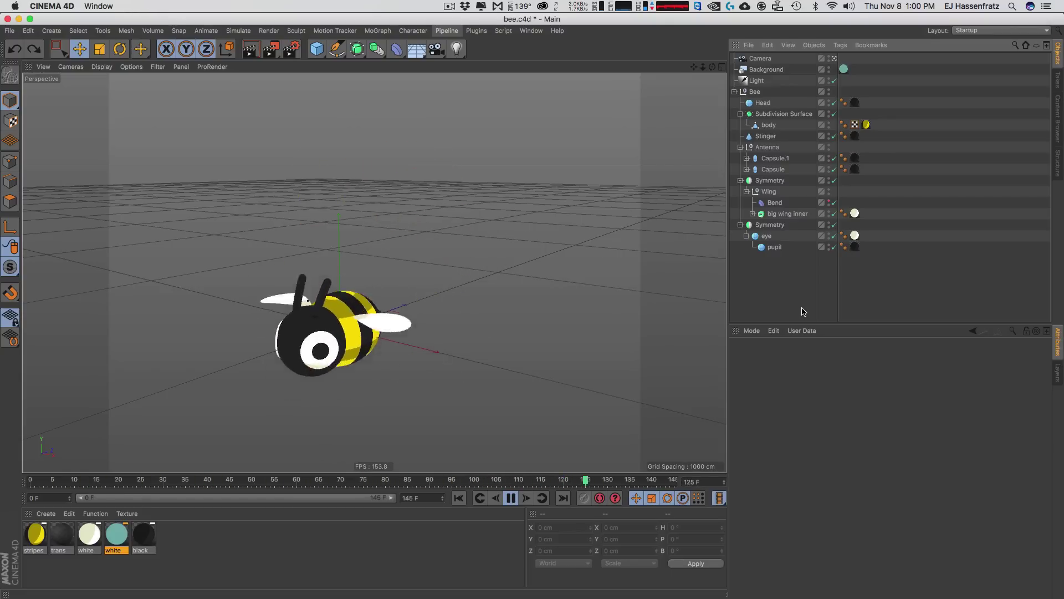
Open the Timeline (Dope Sheet) window and shift it slightly up and left
click(531, 30)
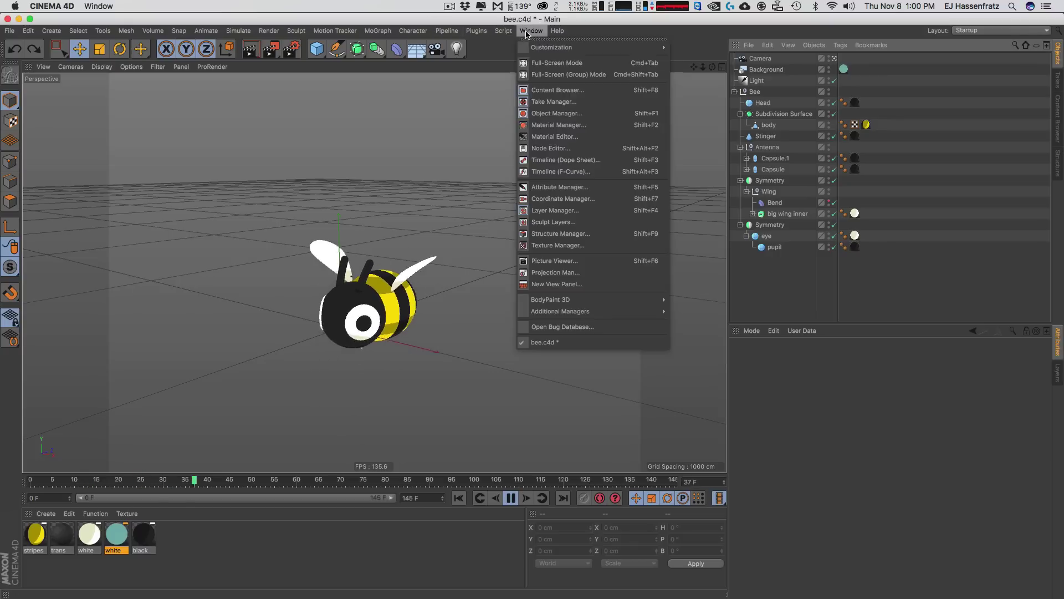
click(560, 161)
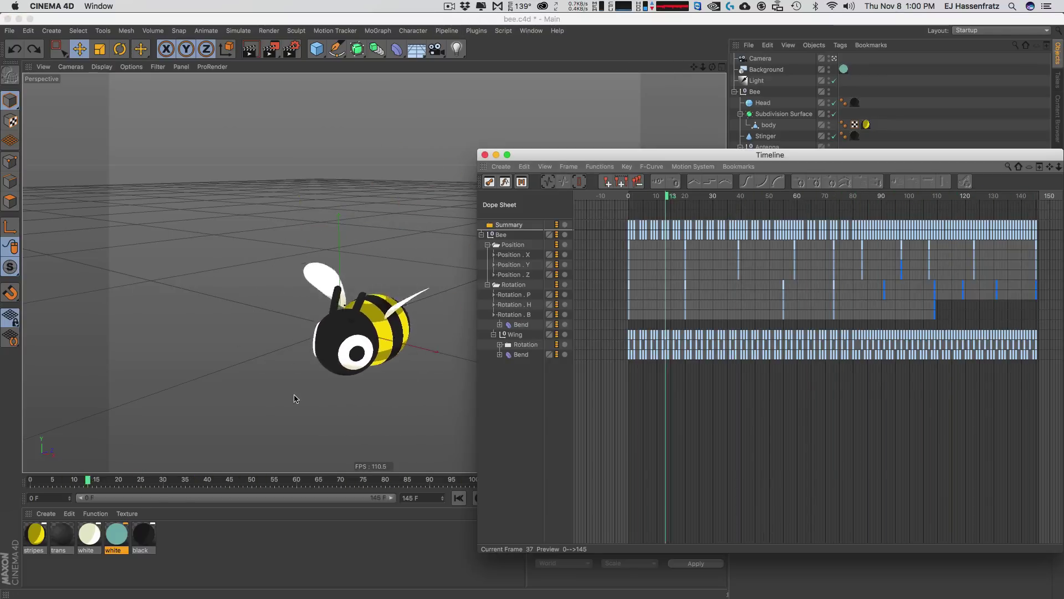
drag(599, 154, 583, 150)
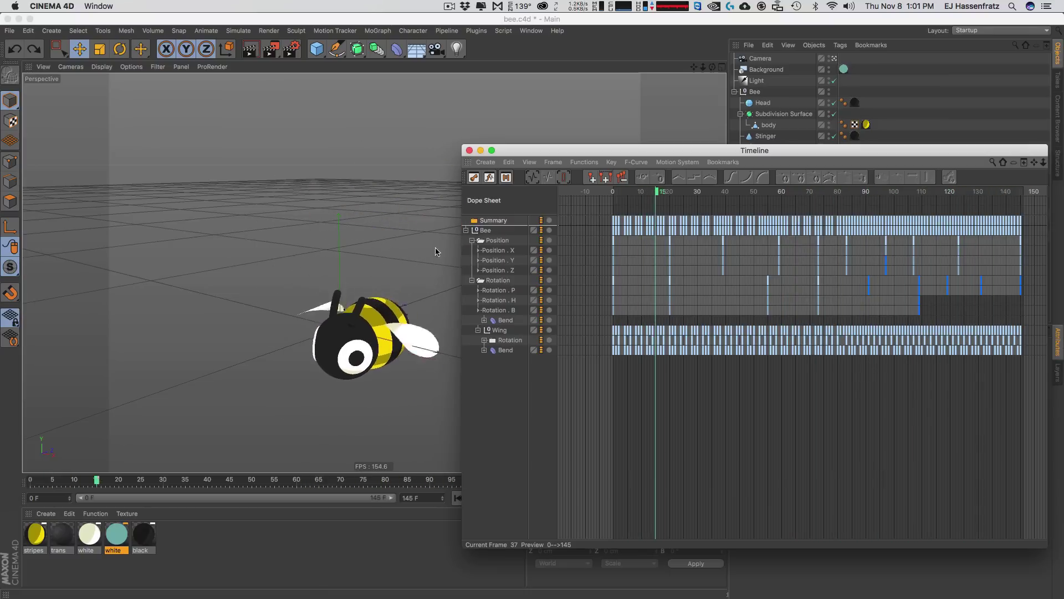
Stop playback at frame 60 and show the bee's Position track properties in Attributes
key(space)
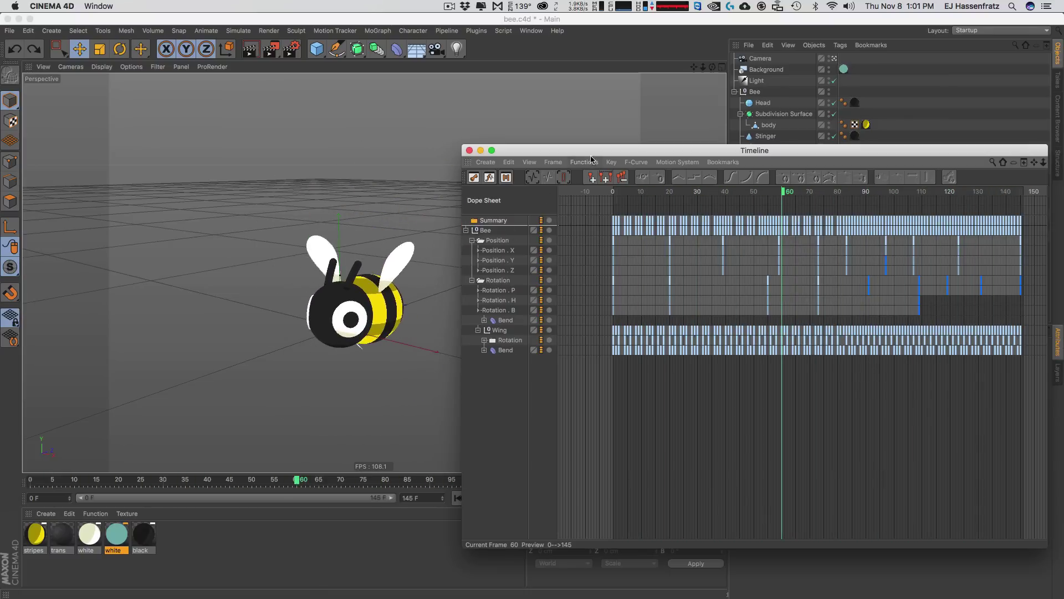
drag(593, 151, 222, 94)
click(123, 185)
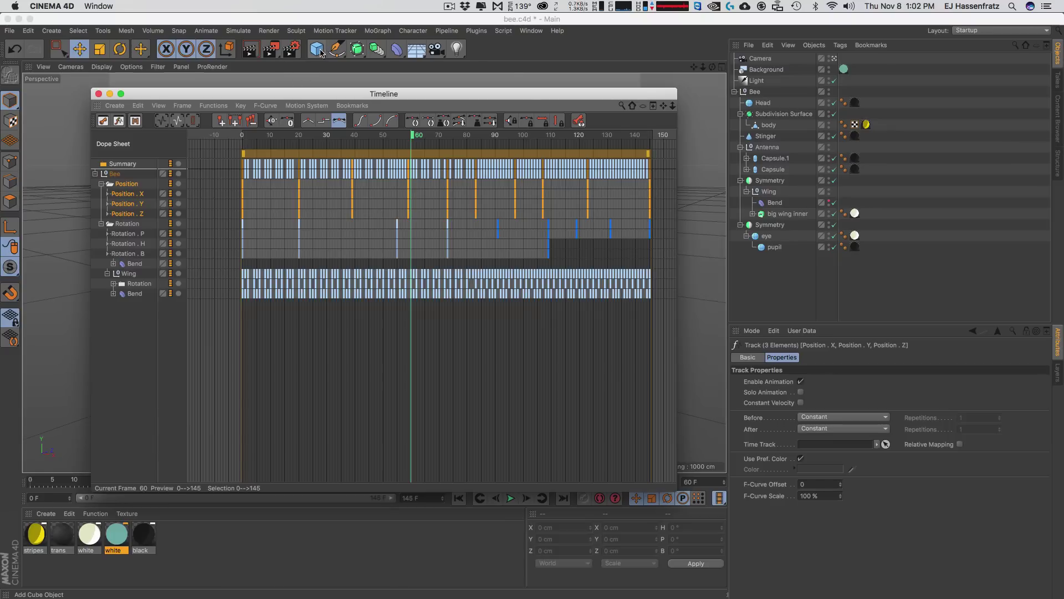
Add a Null object and rename it 'Bee Retime'
drag(317, 49, 354, 66)
double_click(755, 58)
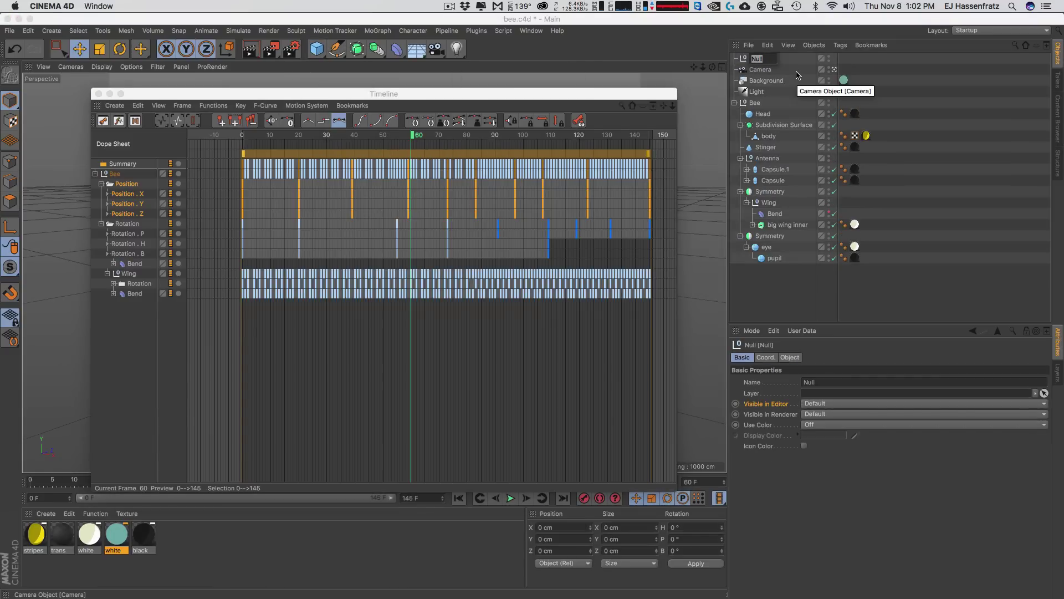
text(B)
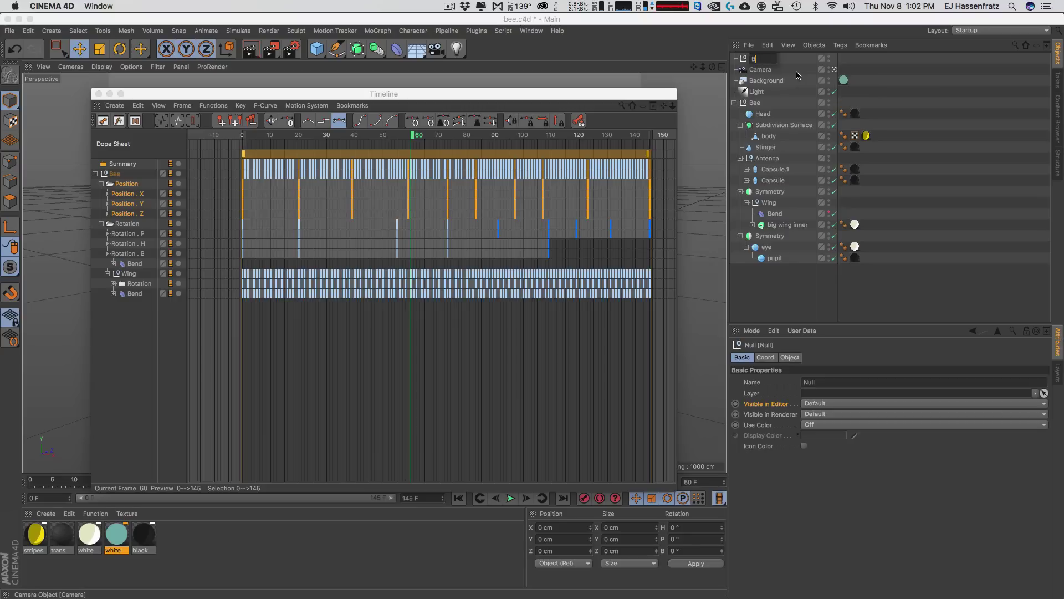
text(ee Retime)
key(Return)
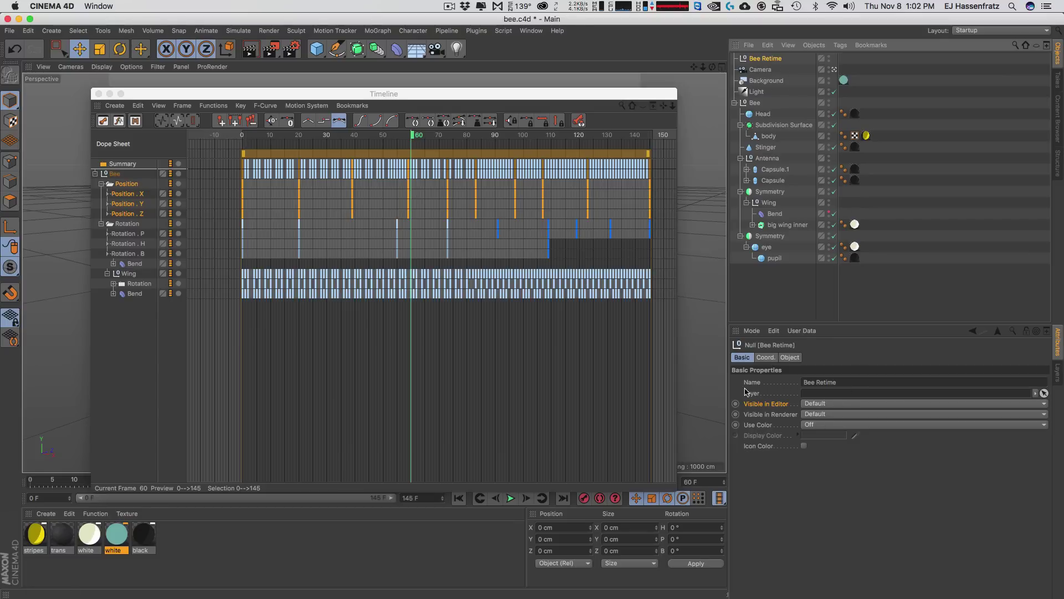
Key Visible in Editor at frame 60 and expand the Bee Retime track in the timeline
click(736, 404)
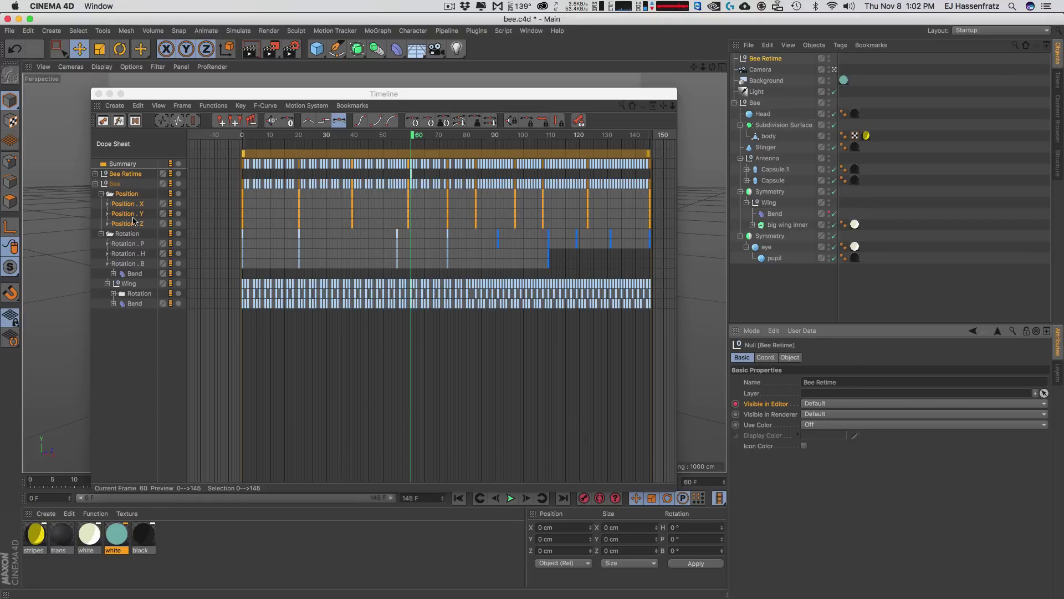
click(105, 175)
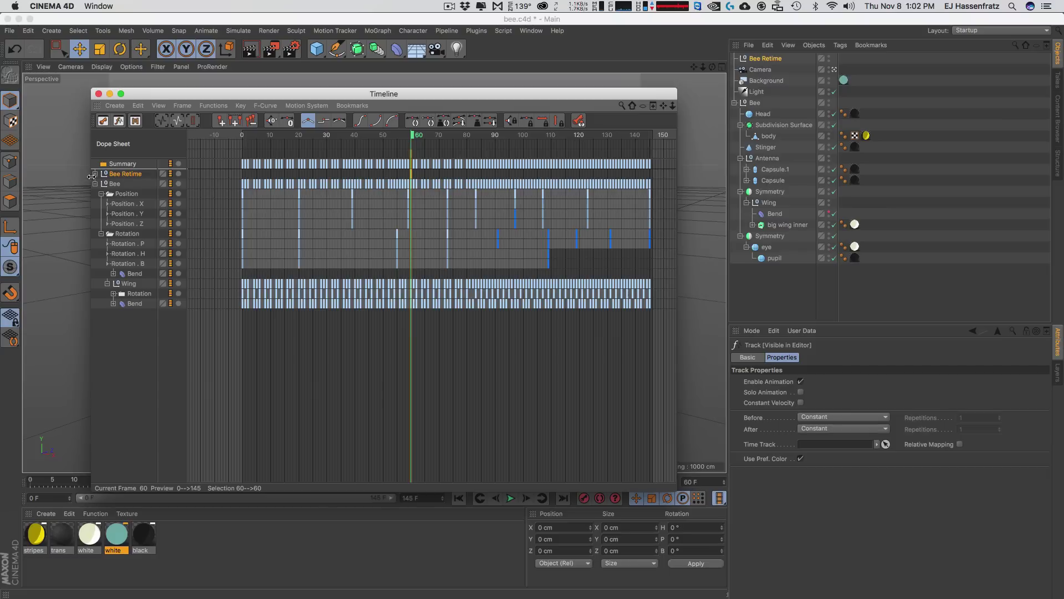
click(94, 175)
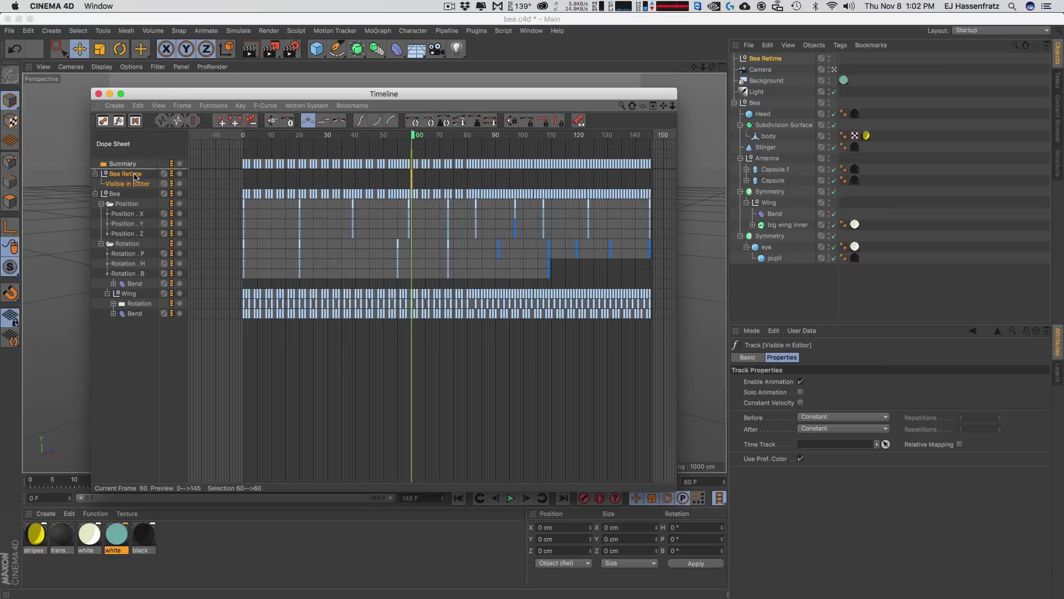
Add a Time track to Bee Retime through Add Special Tracks and expand it
right_click(135, 176)
mouse_move(154, 194)
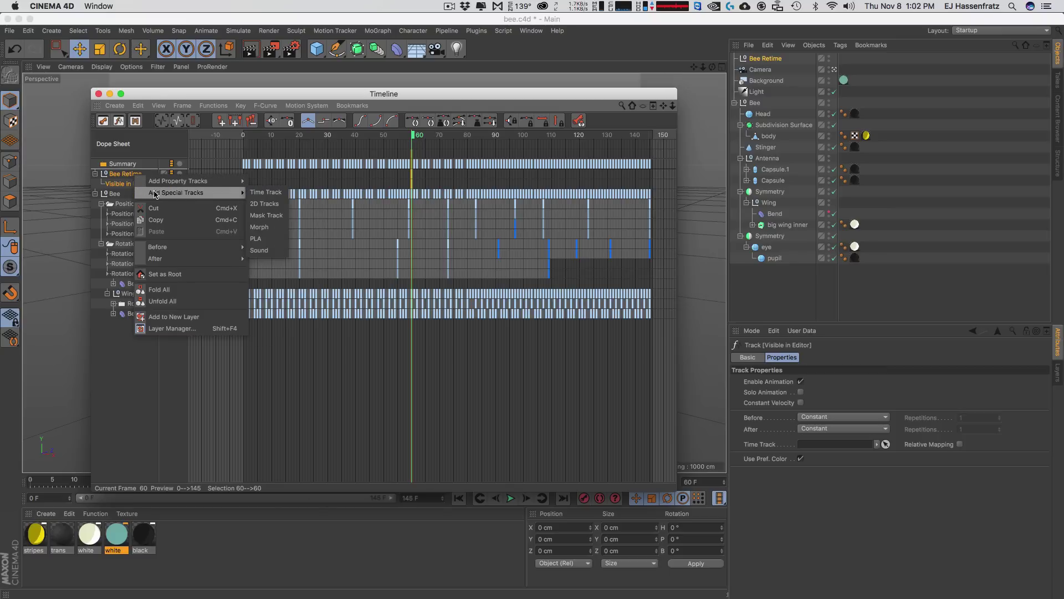
click(264, 193)
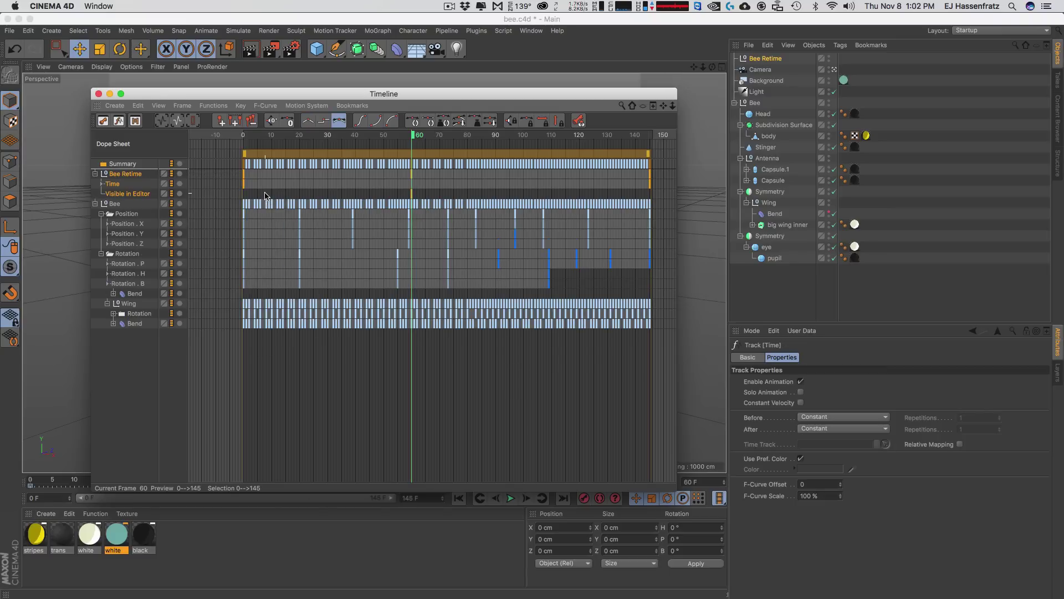
click(102, 184)
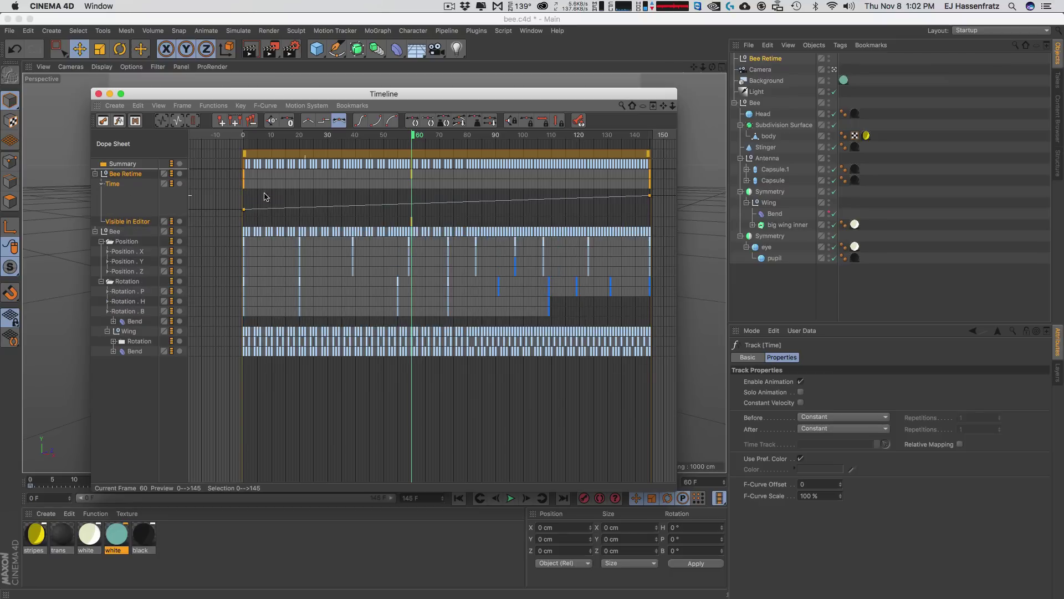
Make both Time track keys linear and confirm the end key reads 100% at frame 145
drag(229, 181, 667, 211)
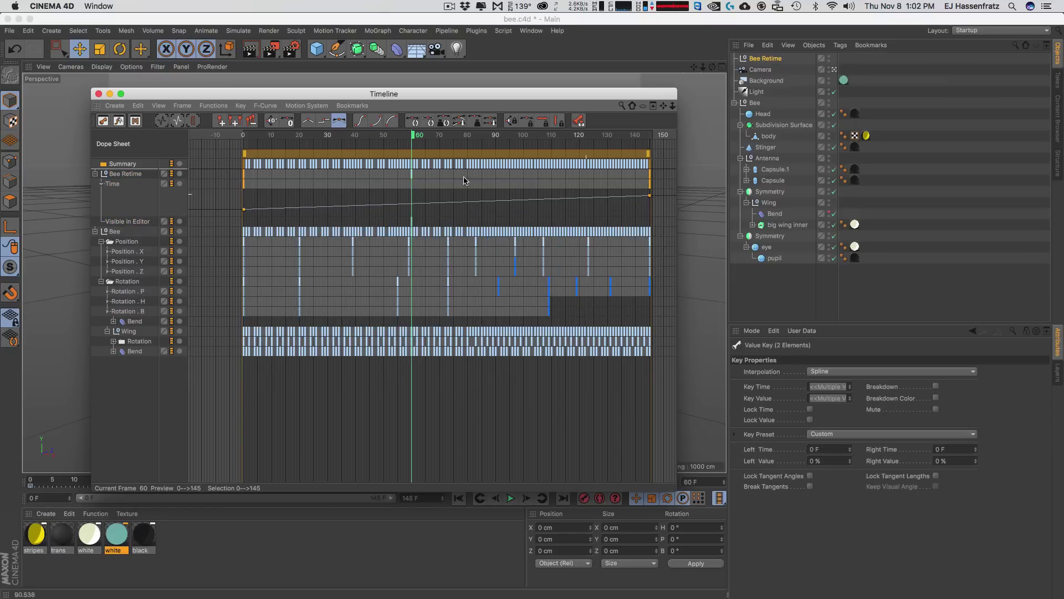
click(308, 121)
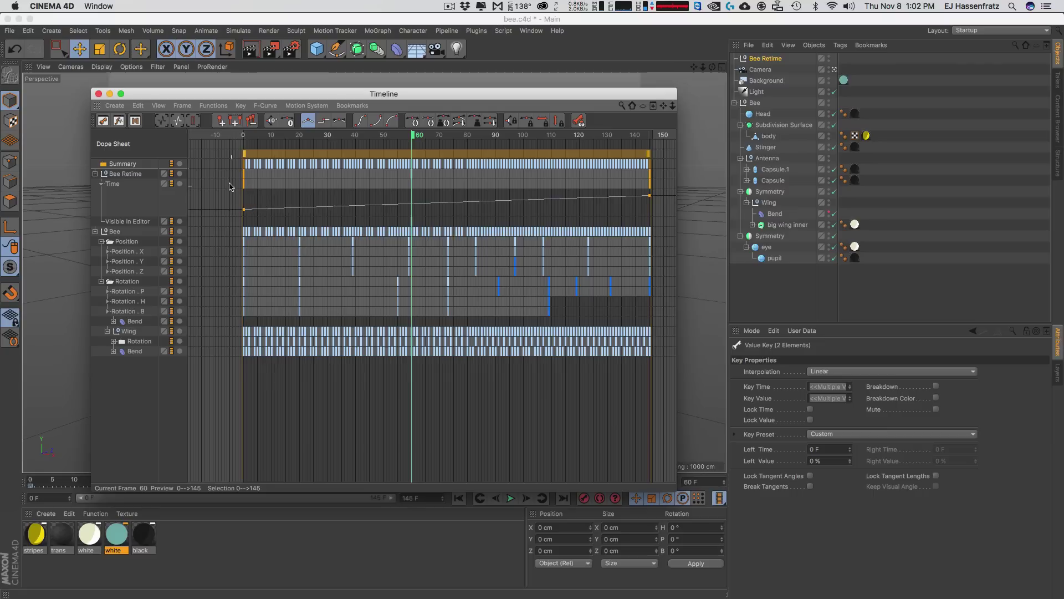
drag(228, 183, 640, 210)
drag(253, 220, 230, 283)
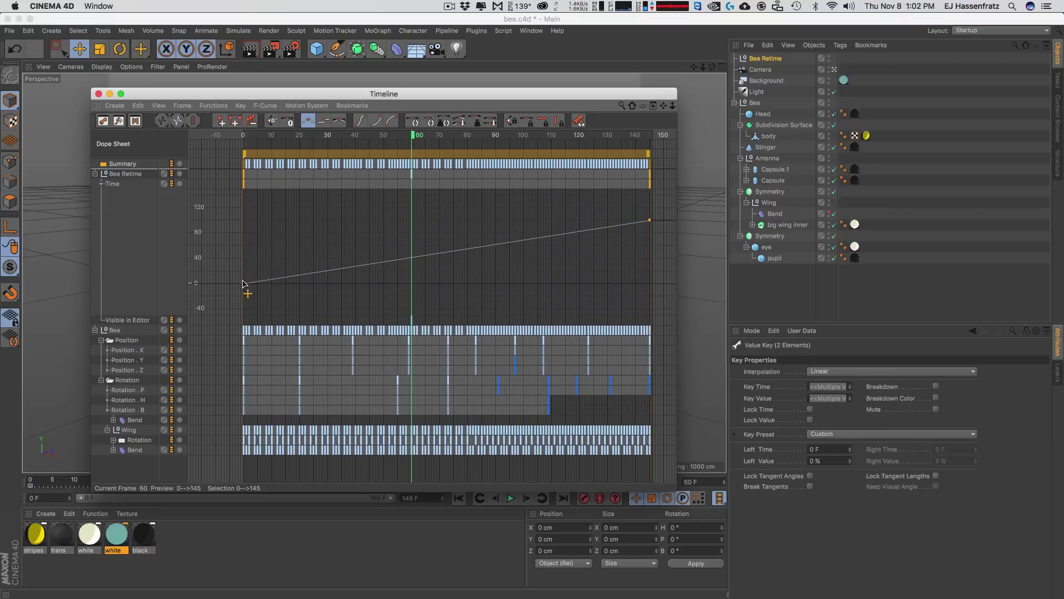
click(650, 220)
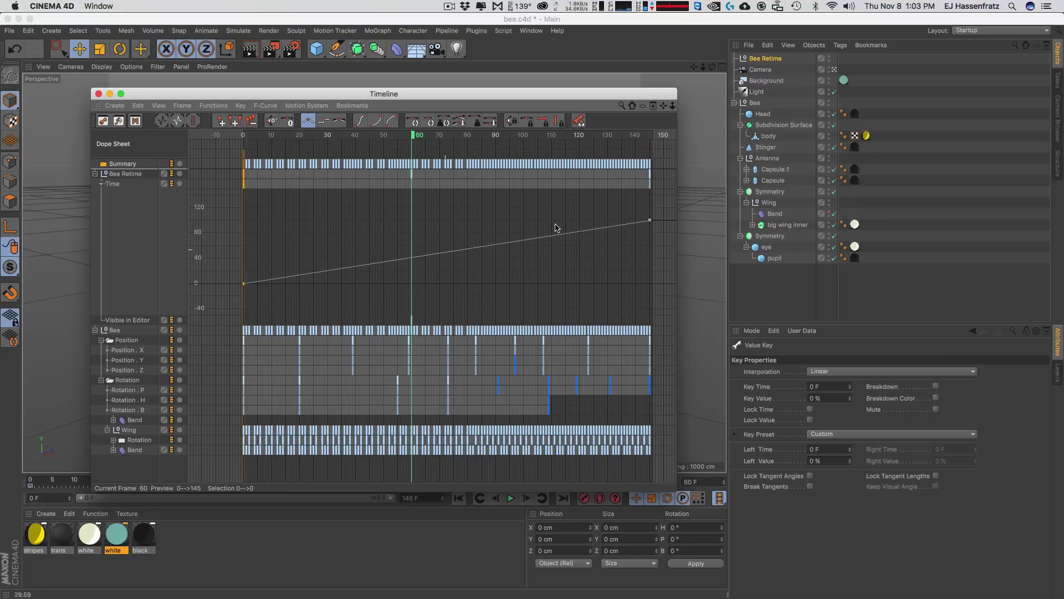
click(818, 399)
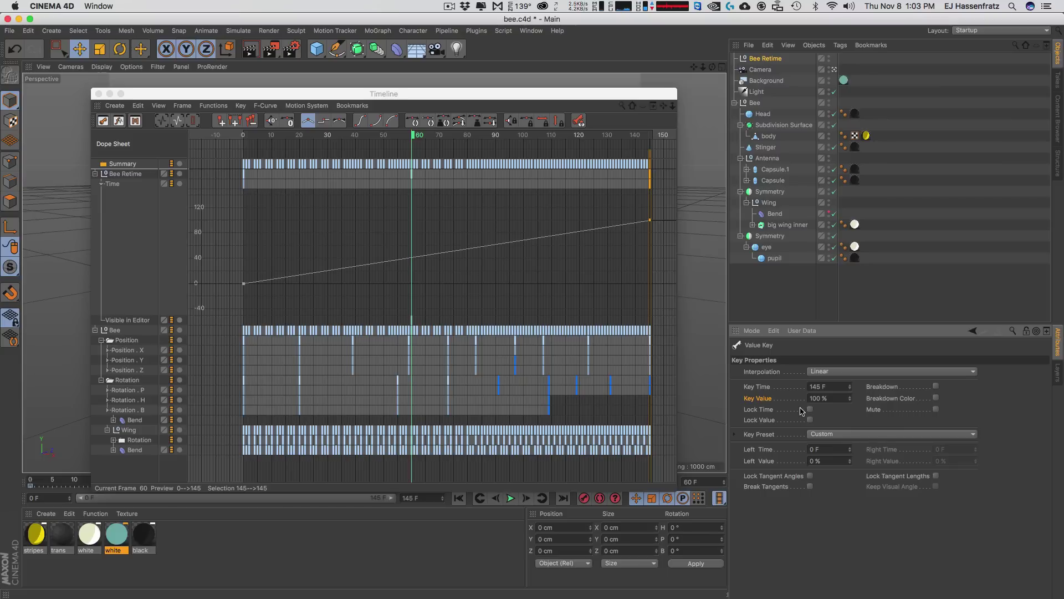
Rename the Time track in the Dope Sheet to 'Bee Retime'
double_click(113, 185)
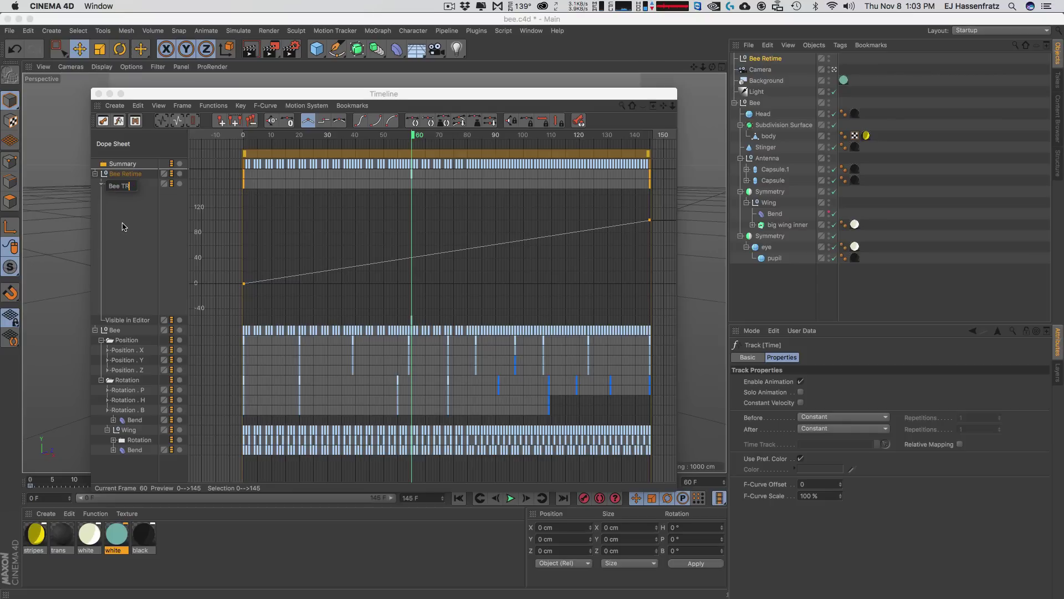
text(ime)
key(Return)
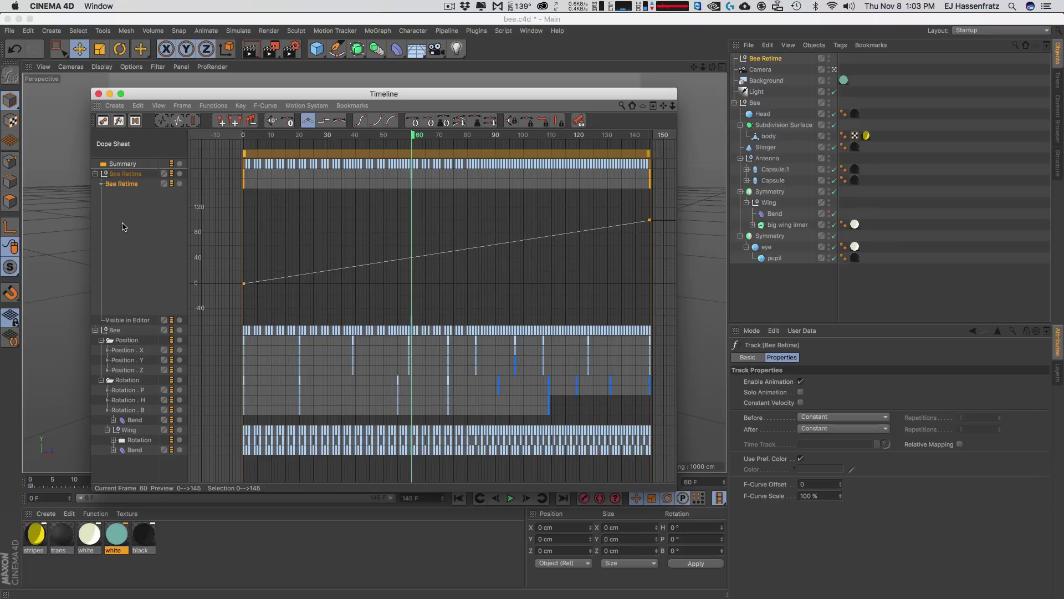
drag(277, 95, 279, 96)
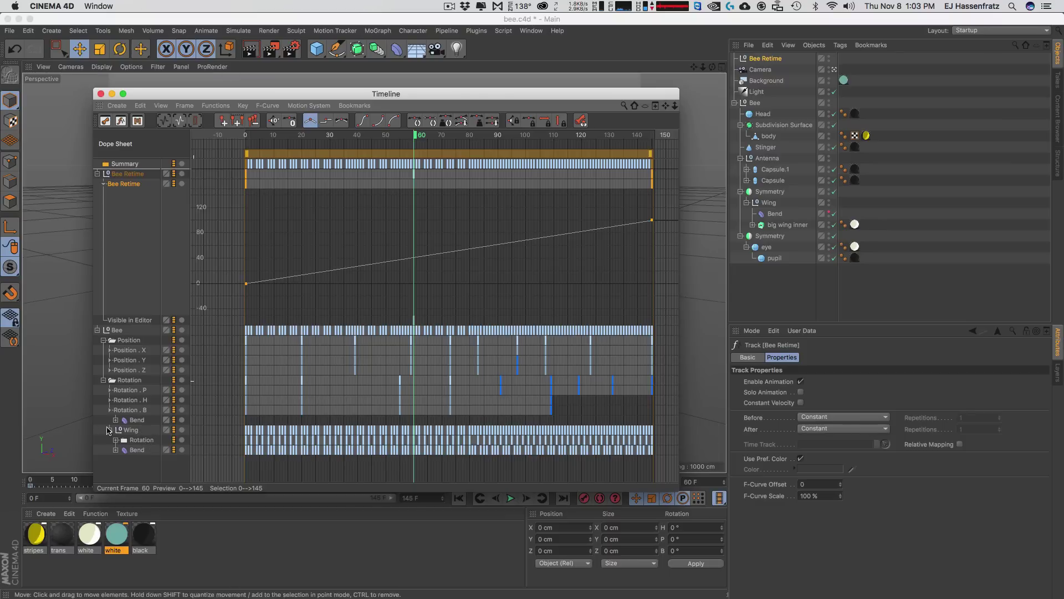
mouse_move(531, 434)
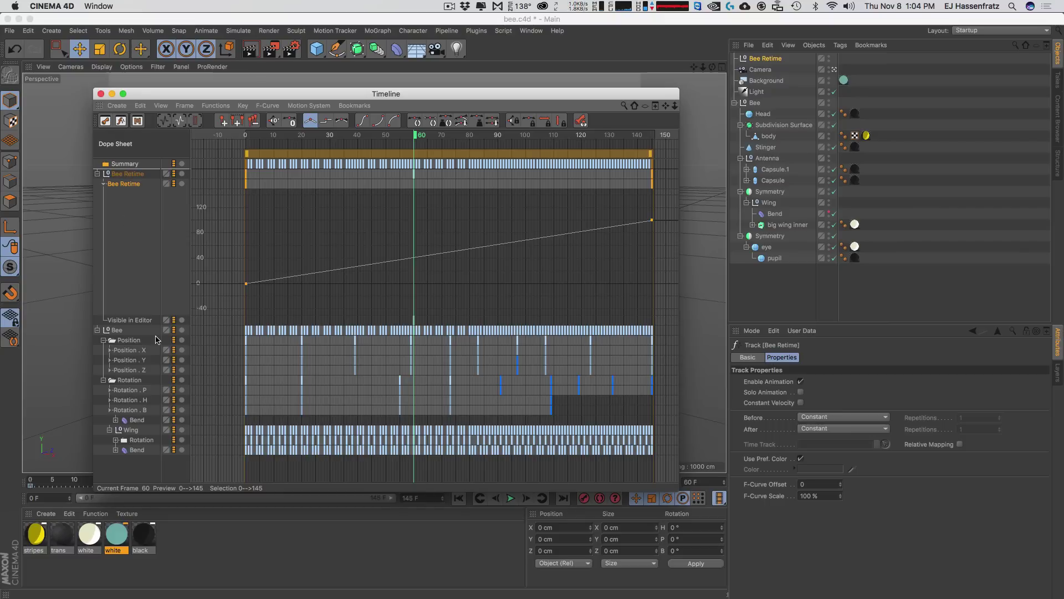
Select the bee's Position, Rotation, Wing and Bend tracks and set Bee Retime as their Time Track
click(123, 321)
key(Delete)
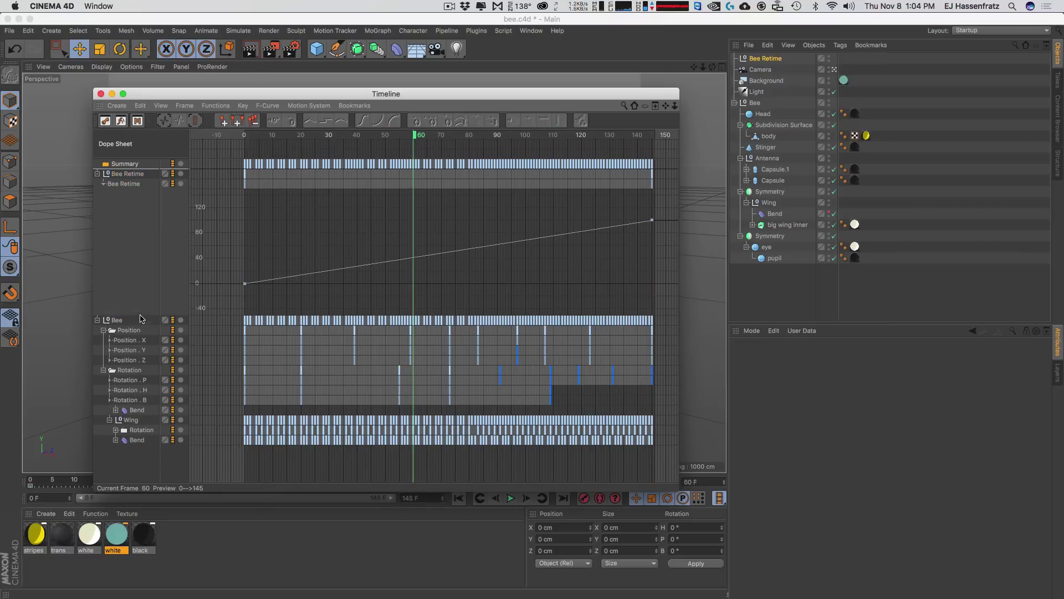
key(ctrl+z)
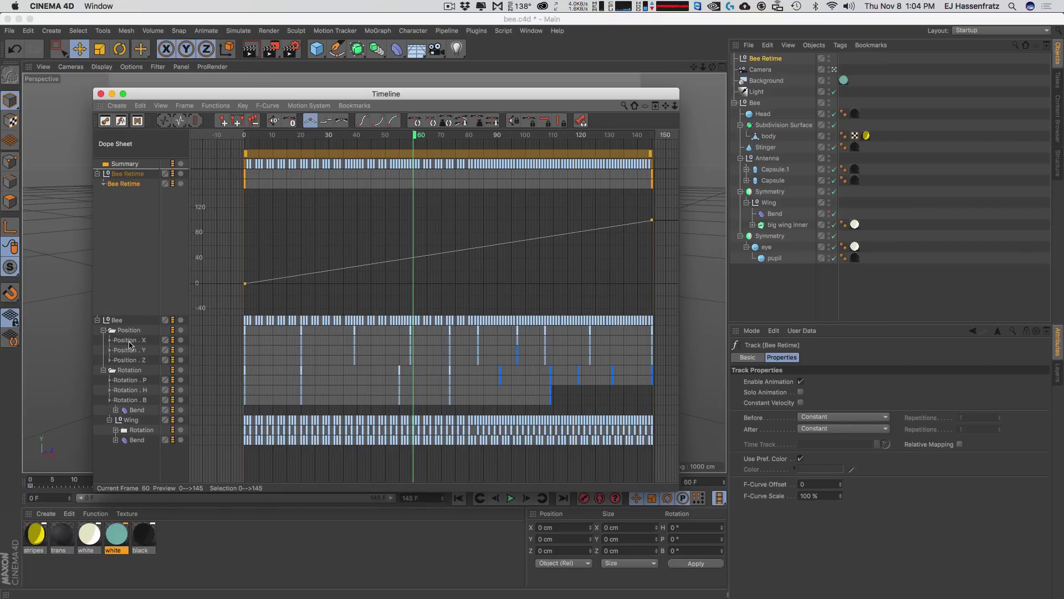
shift+click(133, 371)
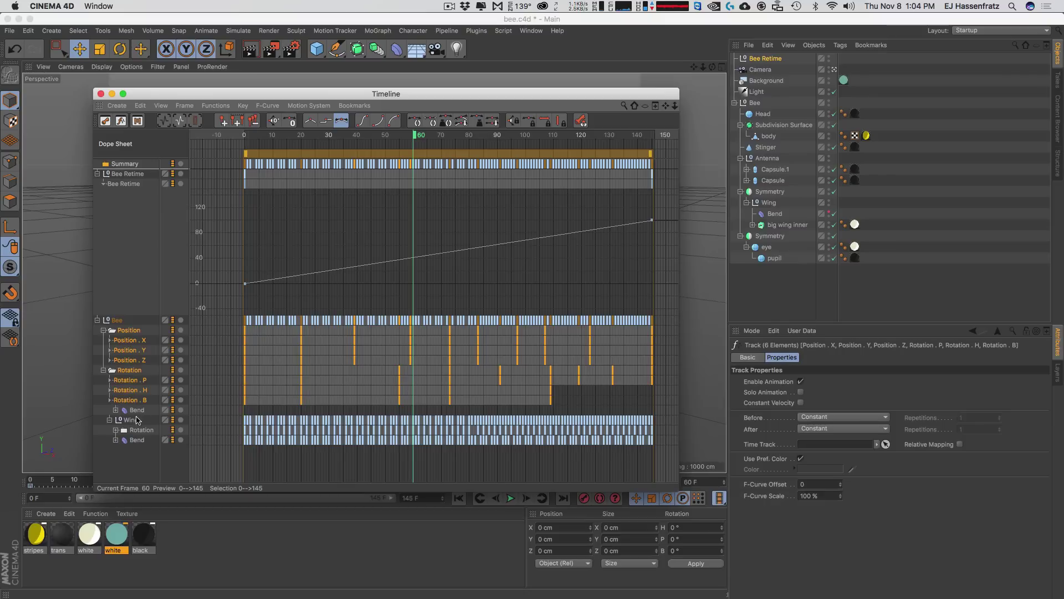
shift+click(136, 439)
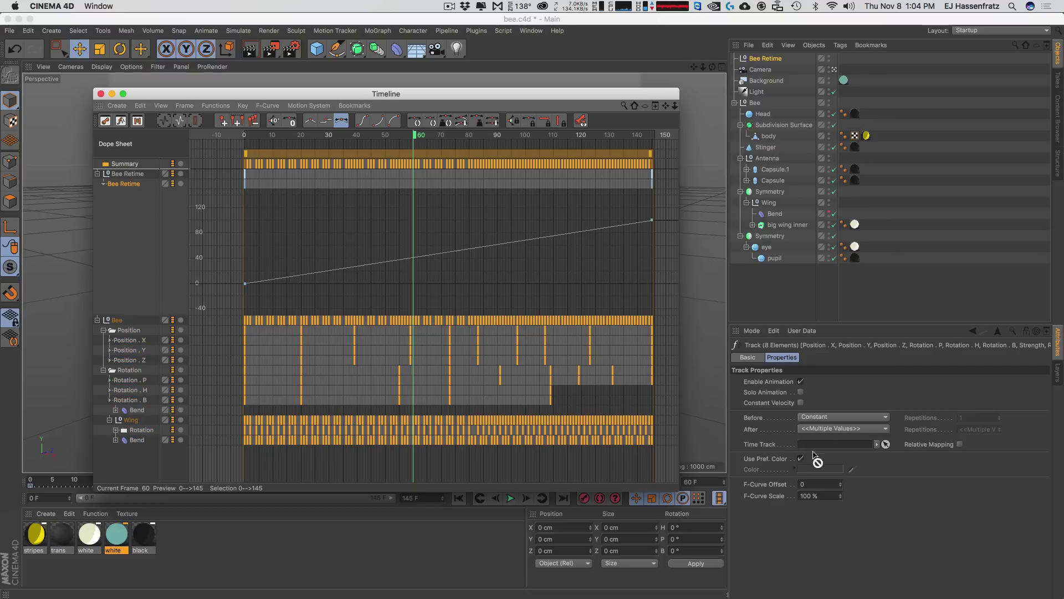
drag(813, 453, 831, 448)
drag(228, 98, 218, 568)
Play the bee animation from the start, then stop it and bring the timeline back
click(458, 497)
click(511, 498)
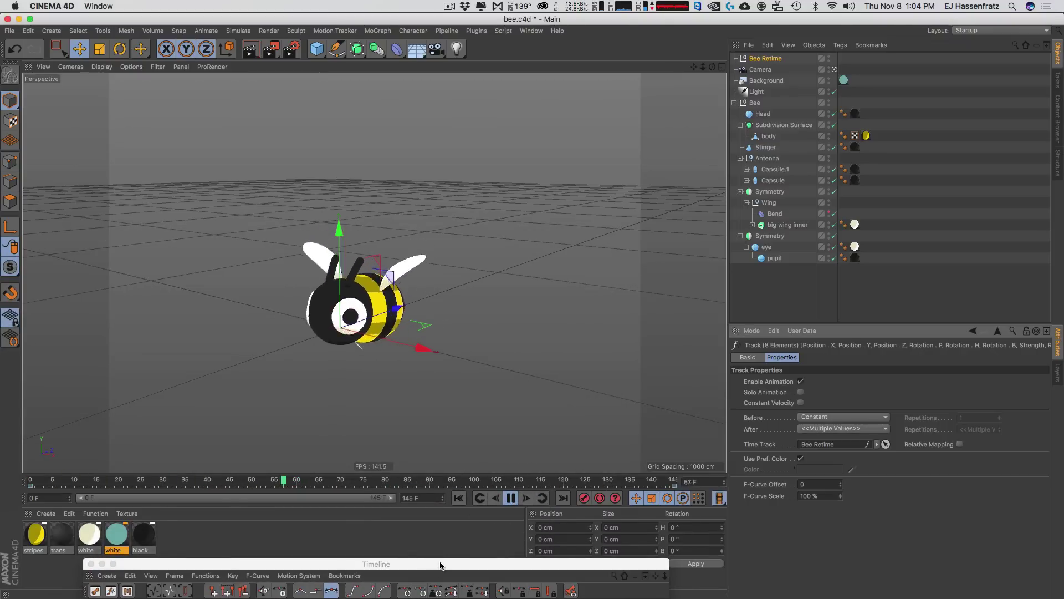
key(F8)
drag(438, 569, 776, 158)
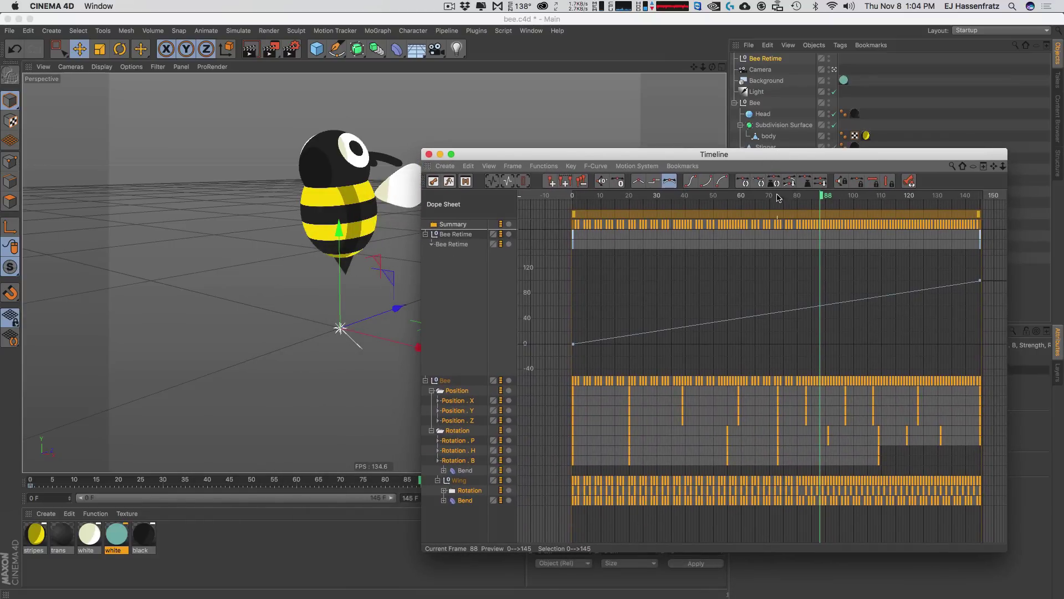
Add keys on the Bee Retime curve at frames 83 and 95
drag(779, 196, 807, 196)
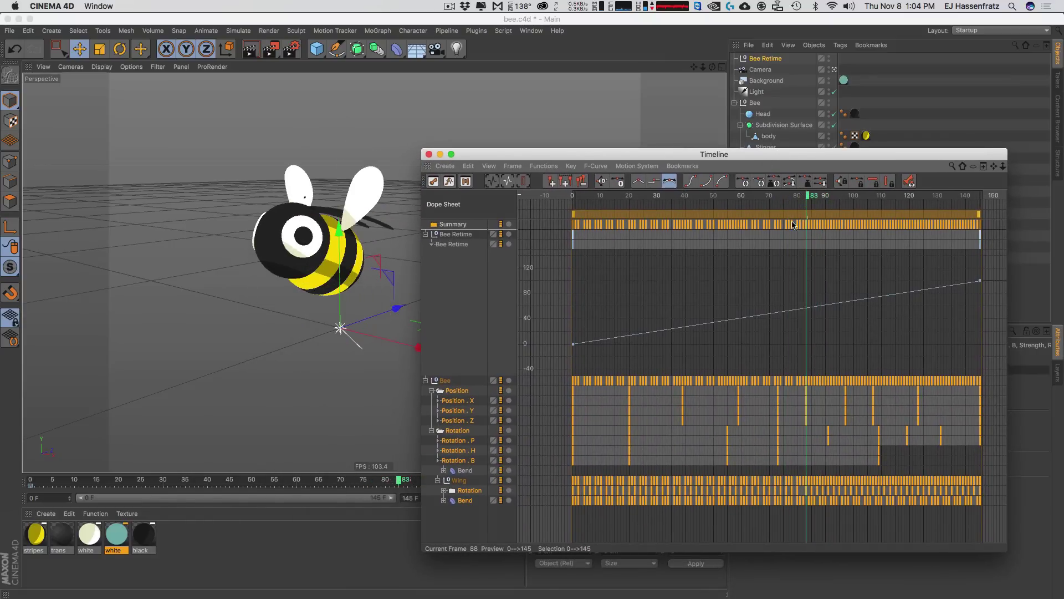
click(810, 247)
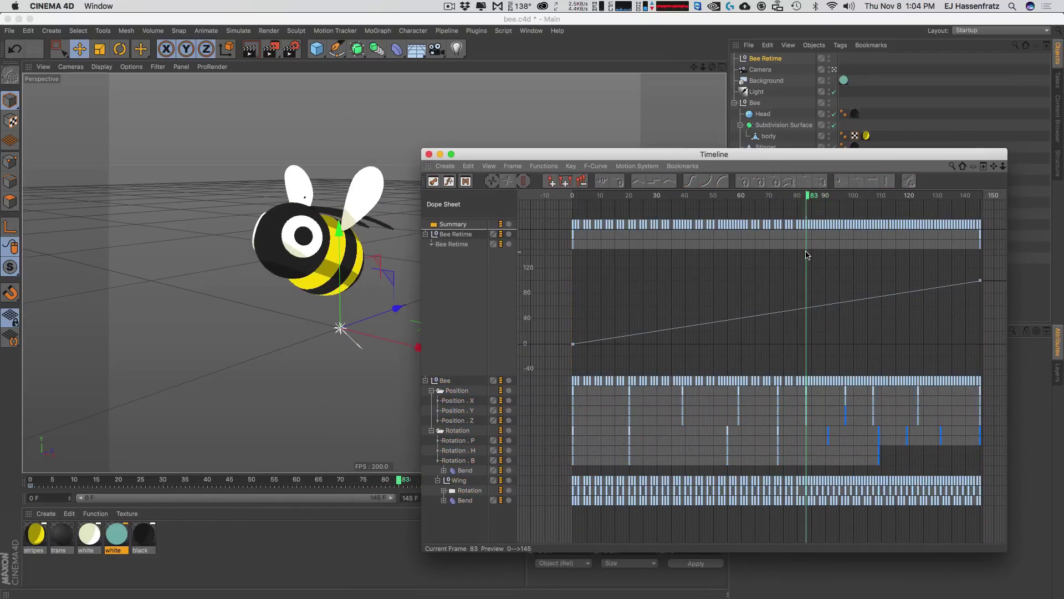
ctrl+click(808, 260)
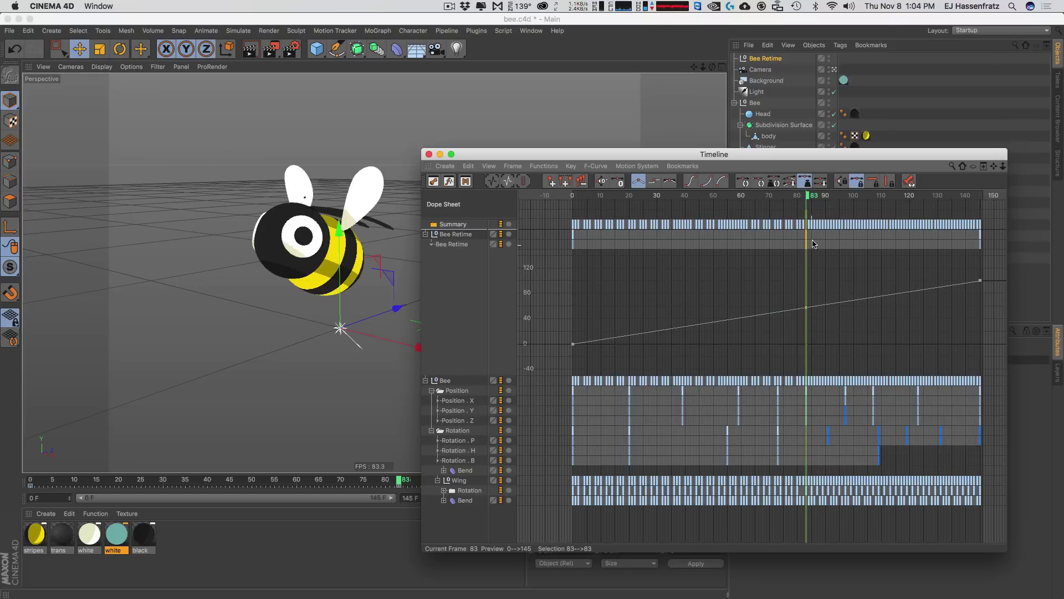
drag(816, 203, 847, 202)
drag(733, 160, 790, 166)
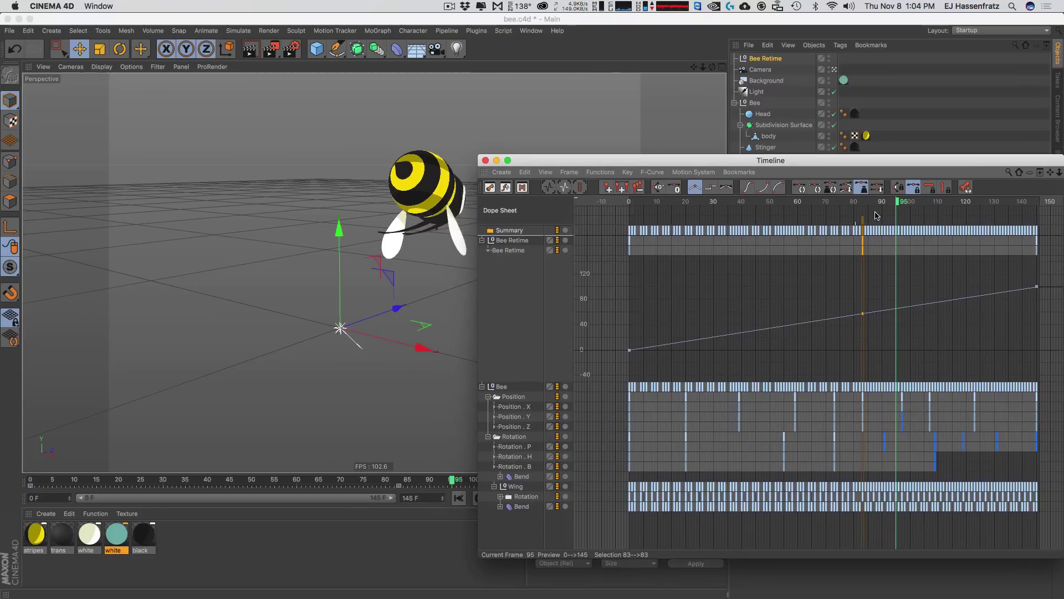
drag(898, 210, 898, 209)
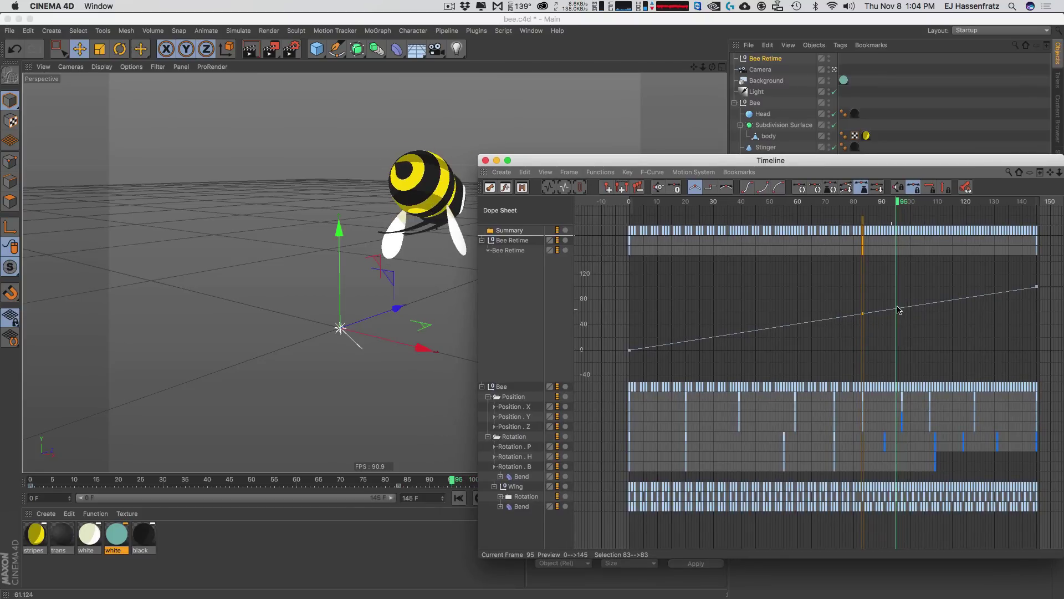
ctrl+click(899, 254)
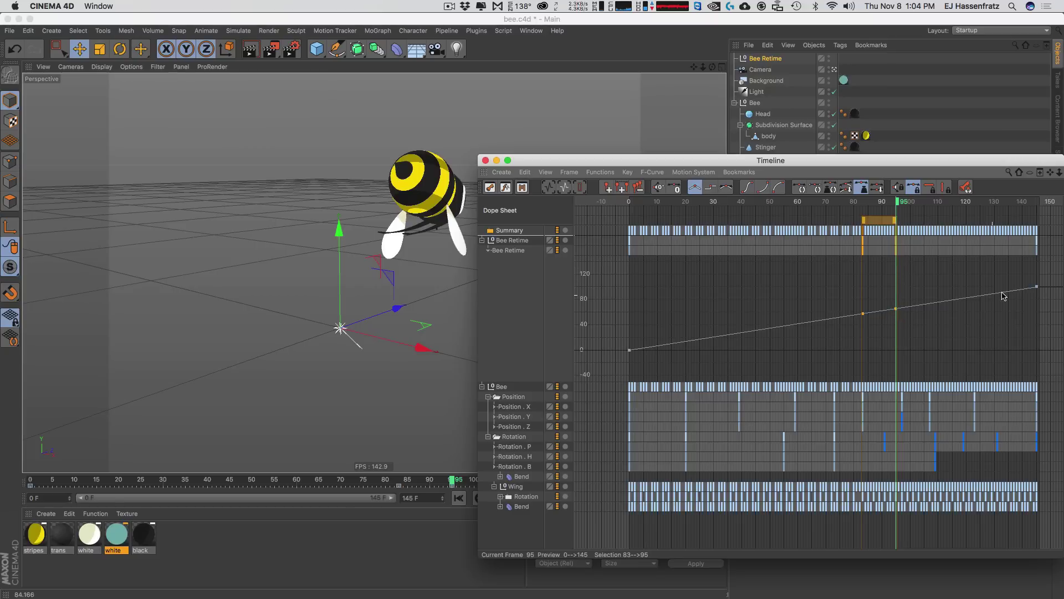
Slide the Bee Retime keys at frames 95–145 later to frames 120–170
drag(783, 160, 452, 122)
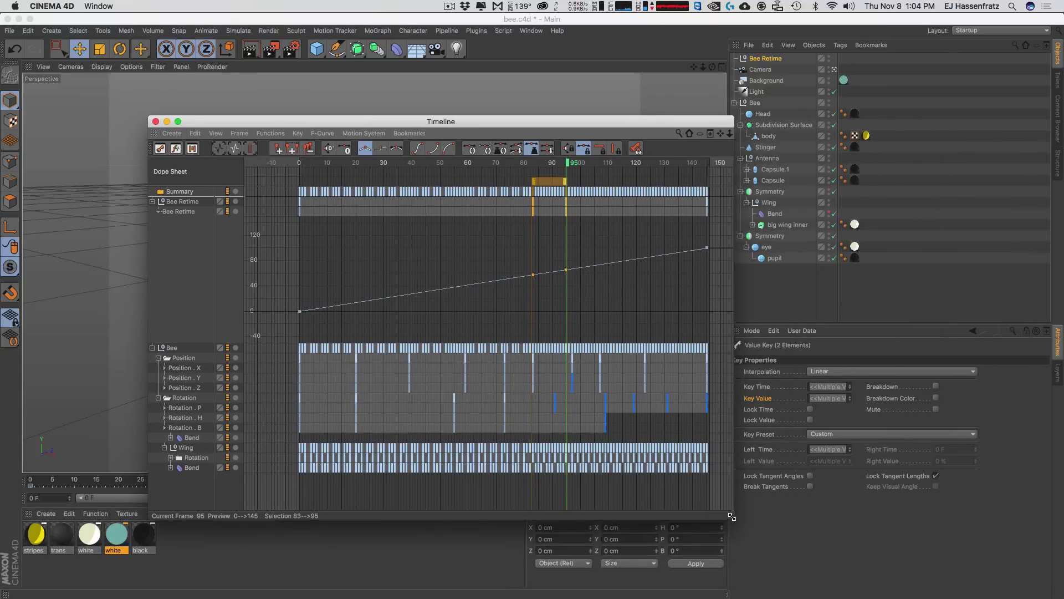
drag(731, 517, 956, 570)
scroll(596, 271, down, 3)
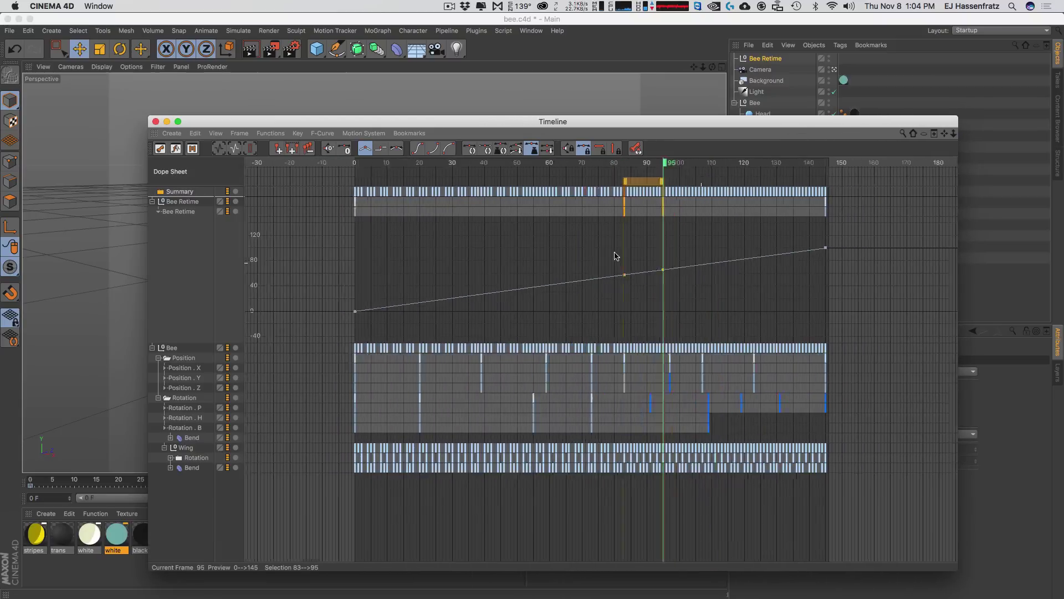
scroll(616, 256, right, 5)
drag(392, 203, 563, 209)
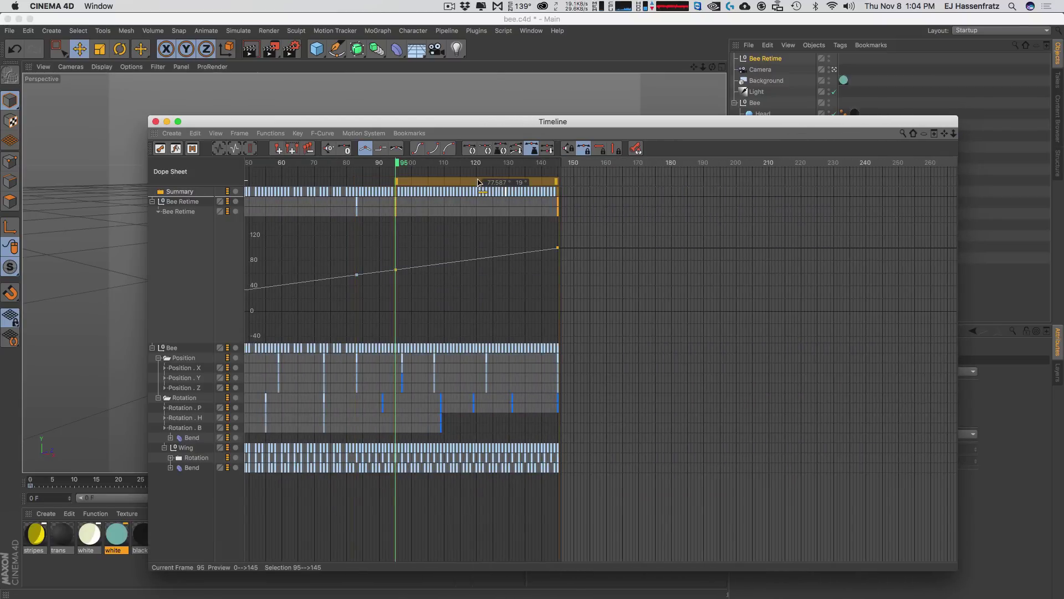
drag(482, 182, 564, 182)
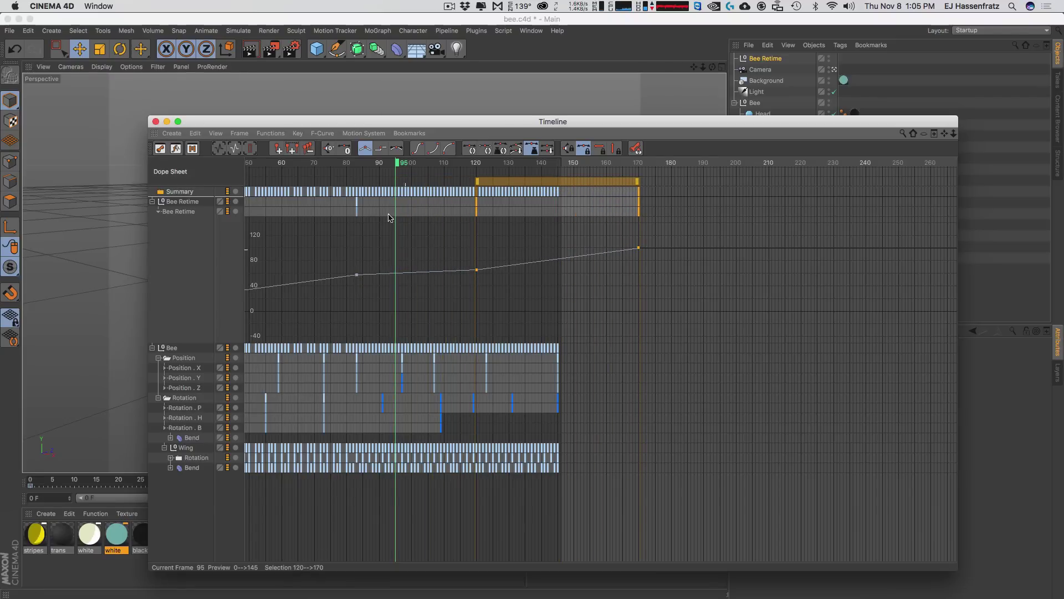
Scrub from frame 80 to 118 to preview the retimed bee motion
drag(384, 125, 450, 261)
drag(435, 303, 491, 302)
drag(463, 258, 454, 343)
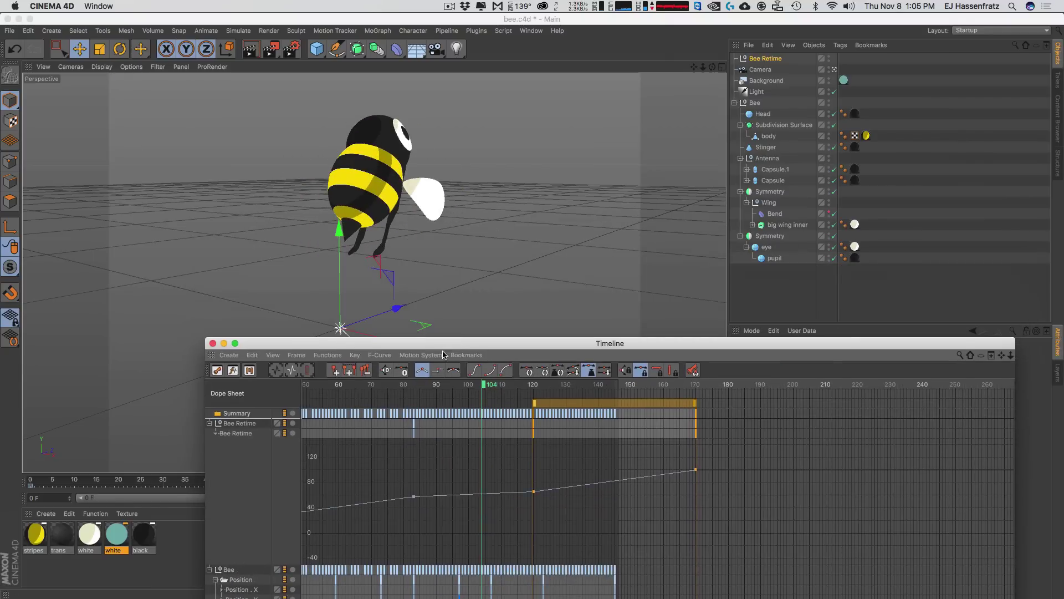
click(404, 384)
drag(443, 390, 526, 390)
drag(621, 343, 568, 151)
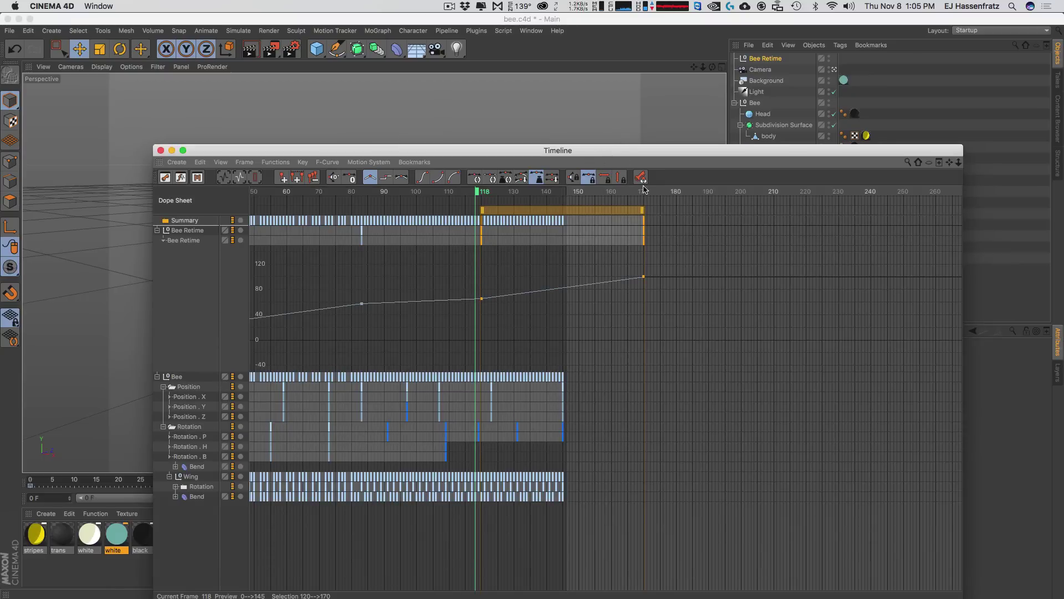
Set the scene end frame to 170 and play back the retimed animation
drag(648, 155, 0, 224)
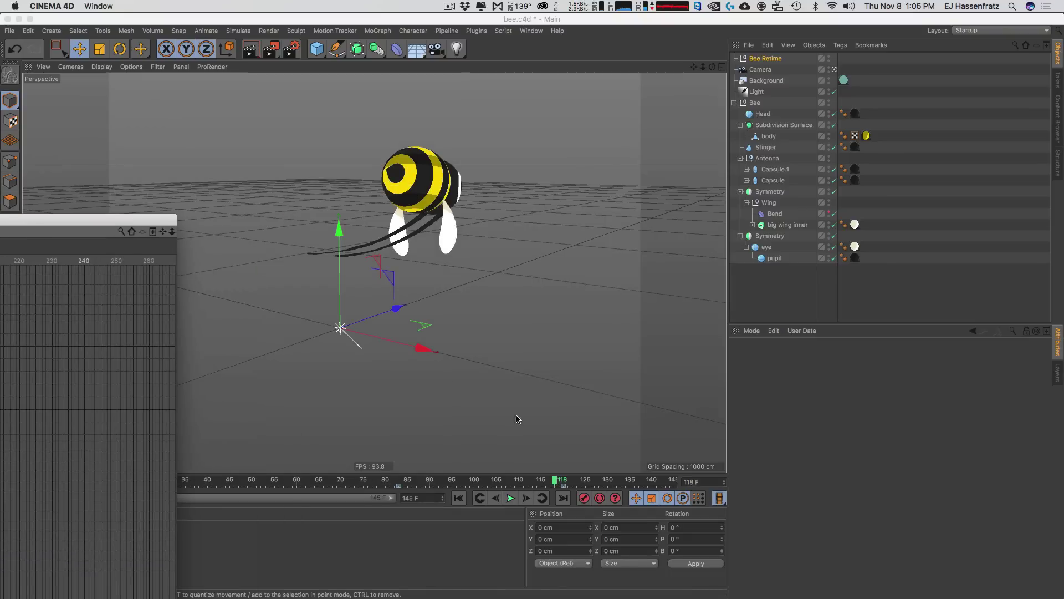
double_click(423, 498)
text(170)
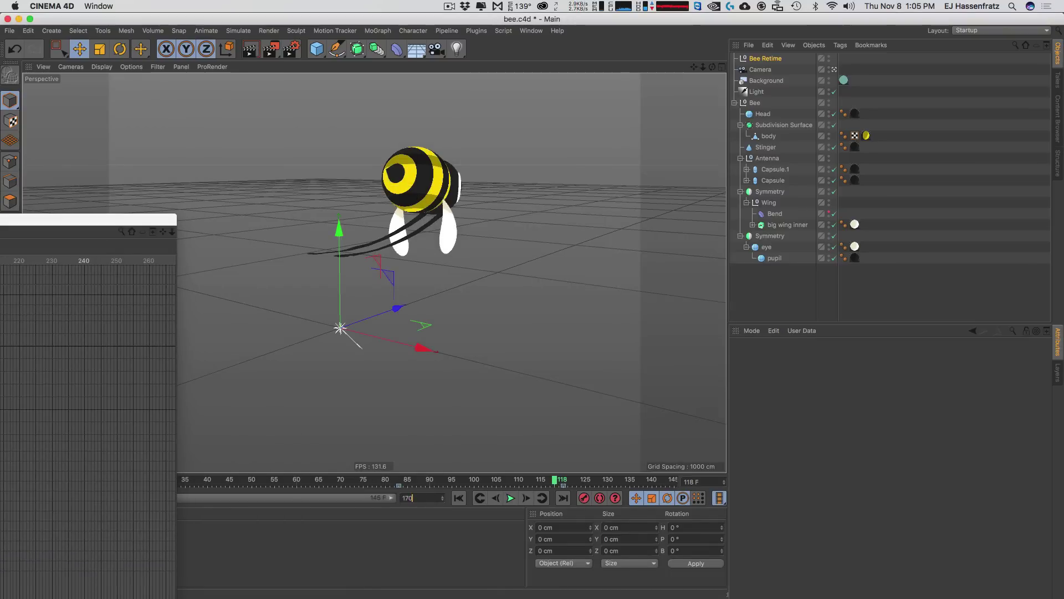
key(Return)
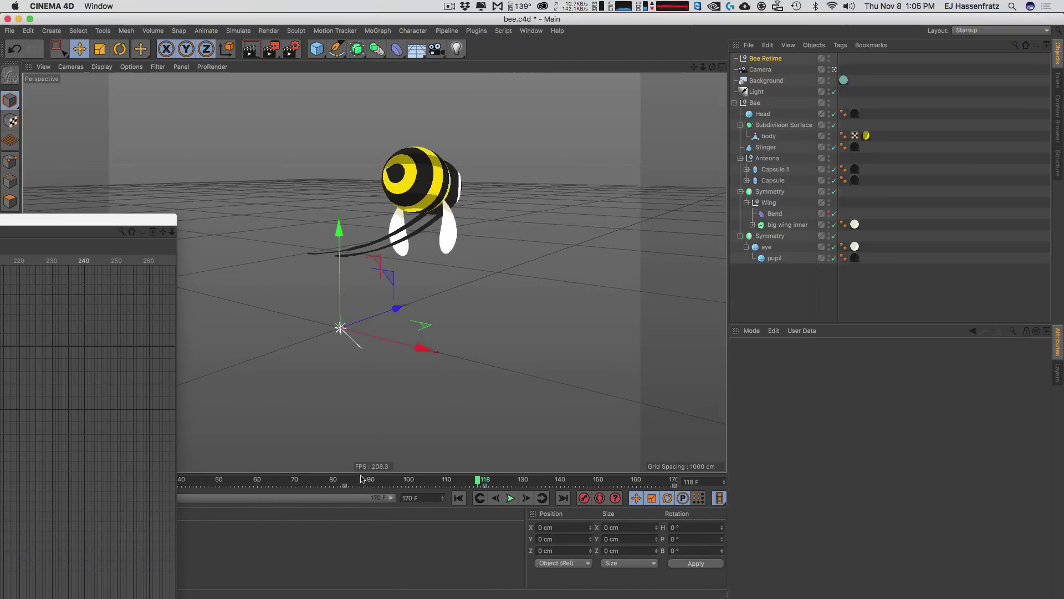
drag(139, 219, 546, 392)
key(F8)
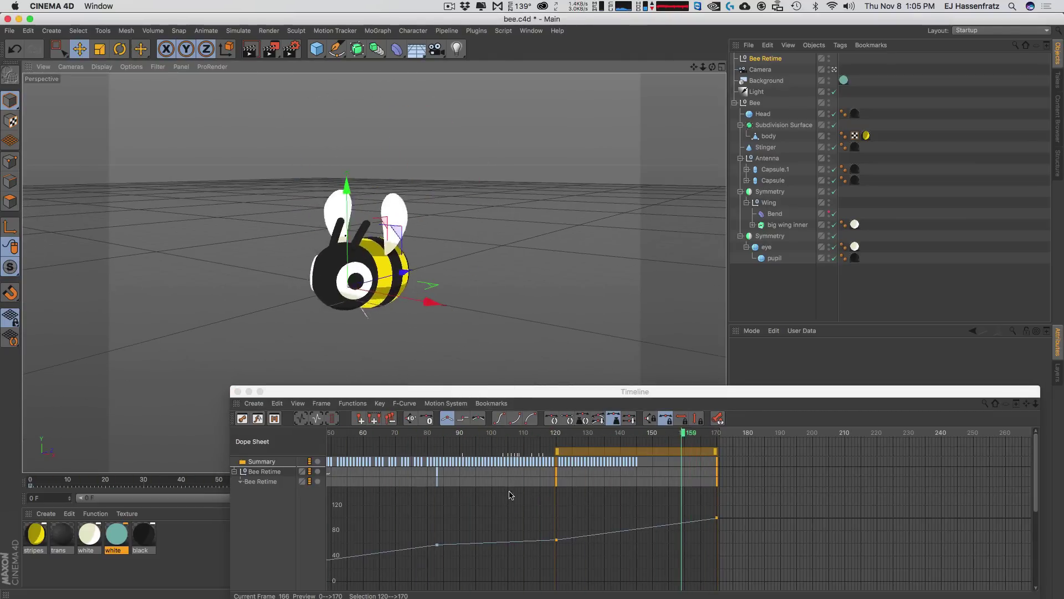
Slide the last two Bee Retime keys later to frames 130 and 180
click(653, 452)
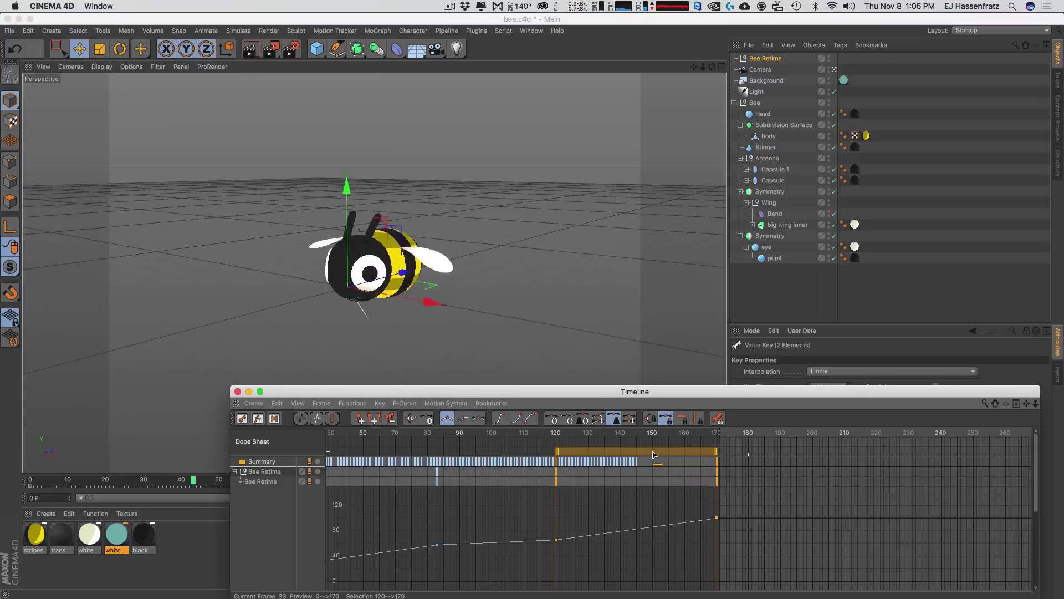
drag(653, 452, 684, 453)
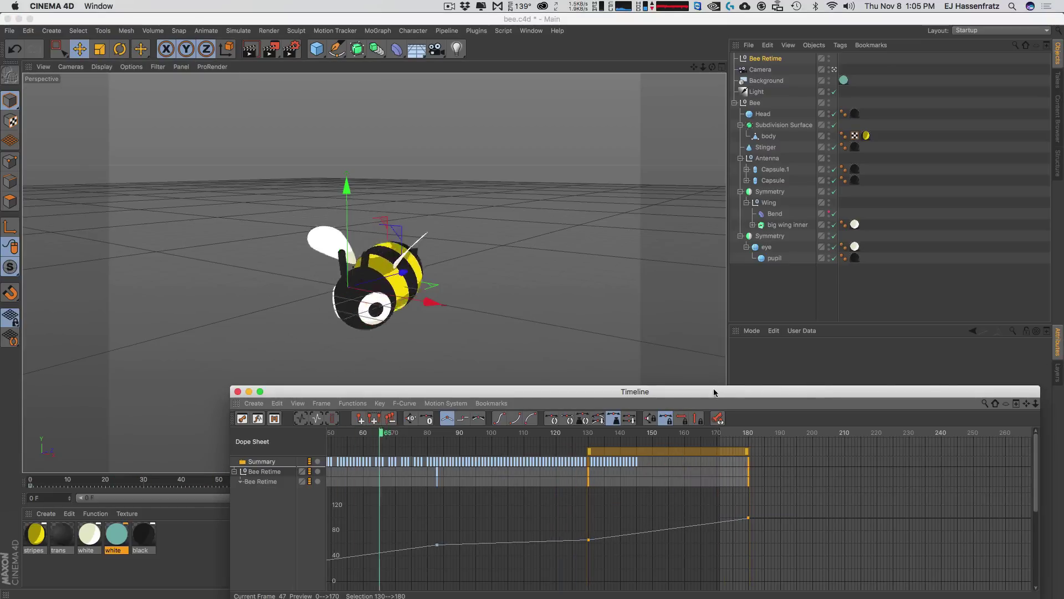
drag(714, 391, 872, 204)
Extend the animation end frame and preview range to frame 180
drag(442, 498, 443, 488)
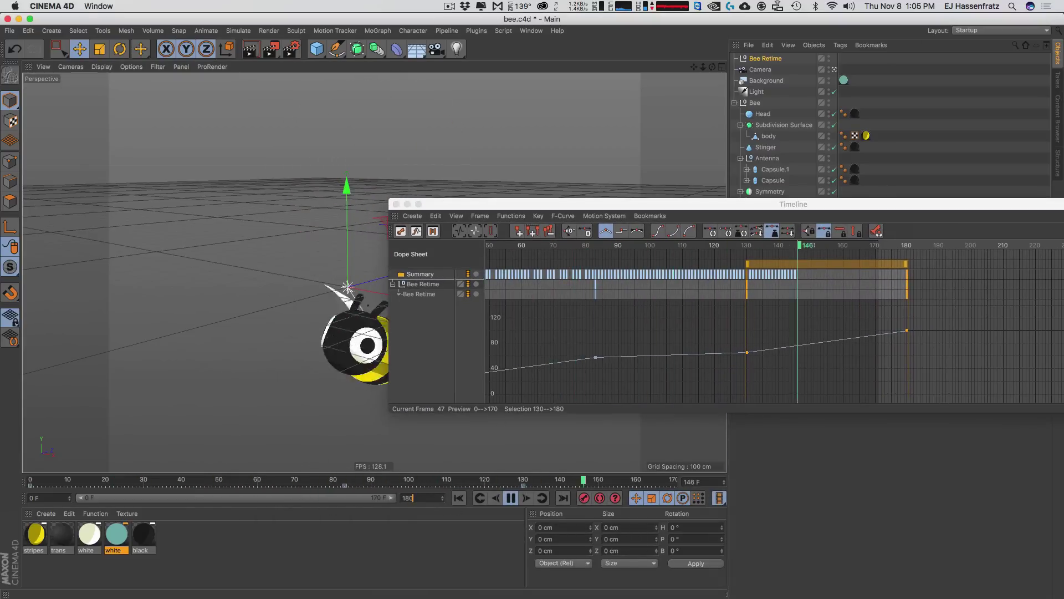
drag(575, 205, 509, 350)
click(428, 504)
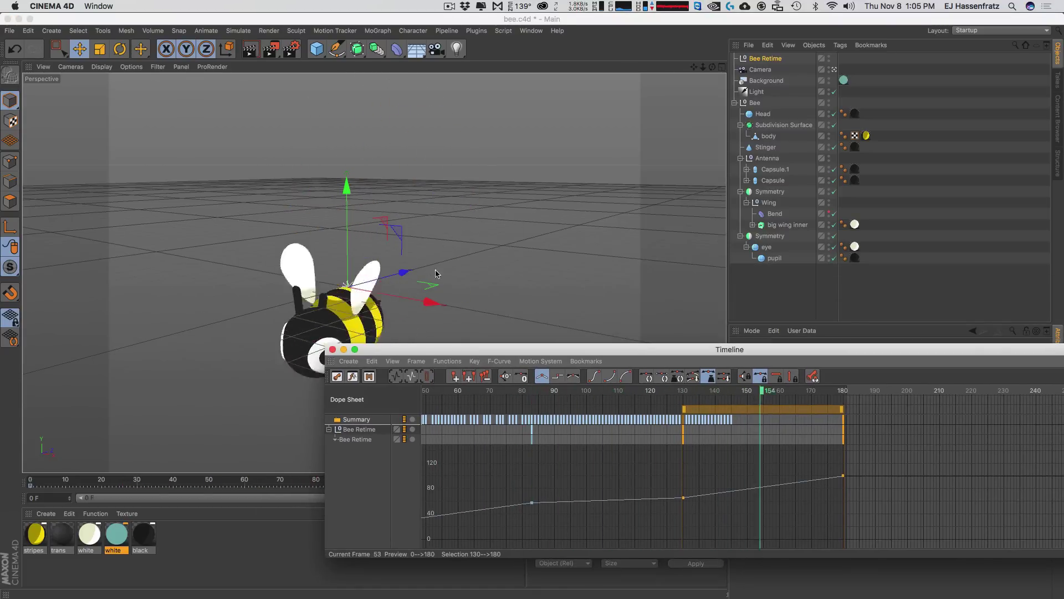
drag(508, 344, 631, 152)
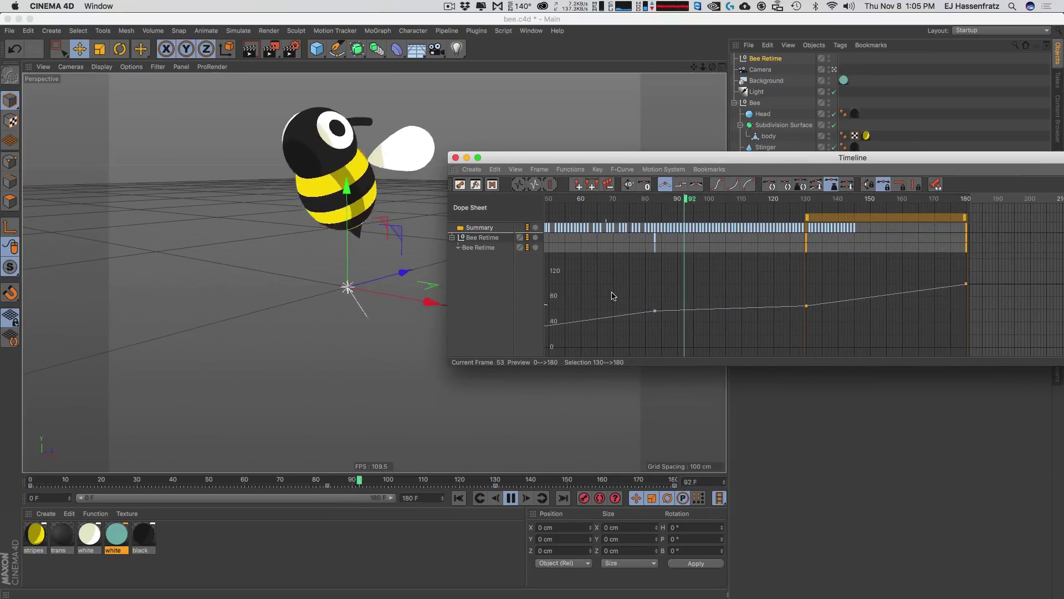
Stop playback at frame 131 and give the retime keys at frames 83 and 130 Ease Ease splines
click(655, 310)
shift+click(806, 306)
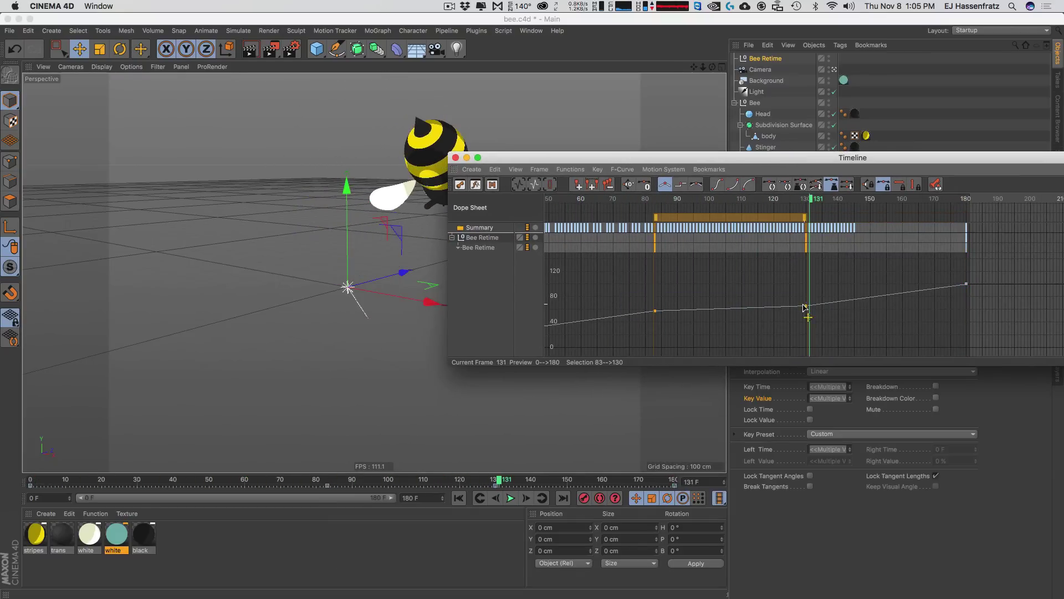
right_click(806, 308)
mouse_move(887, 376)
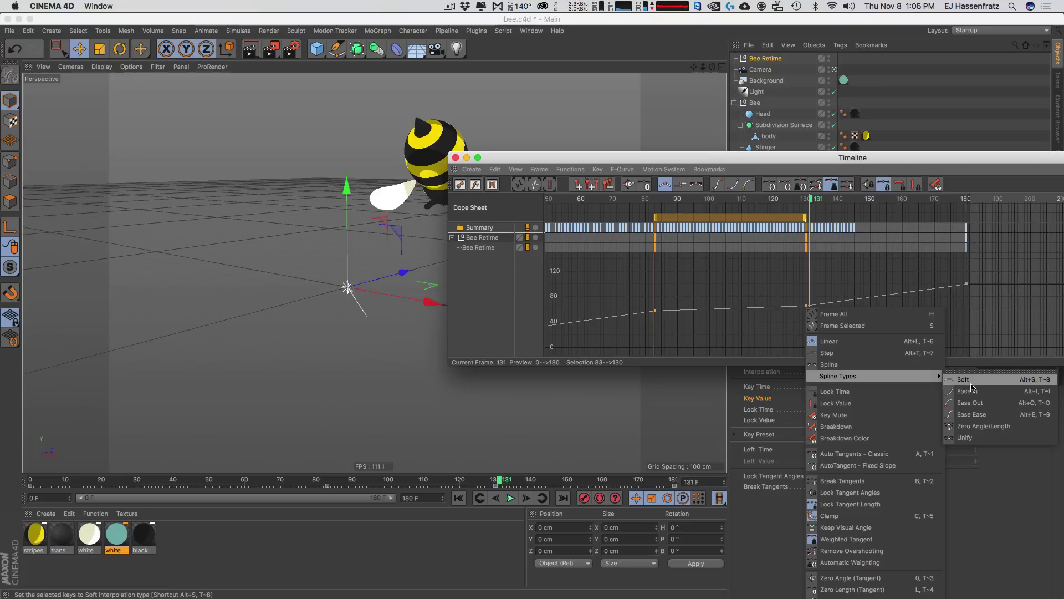
click(979, 417)
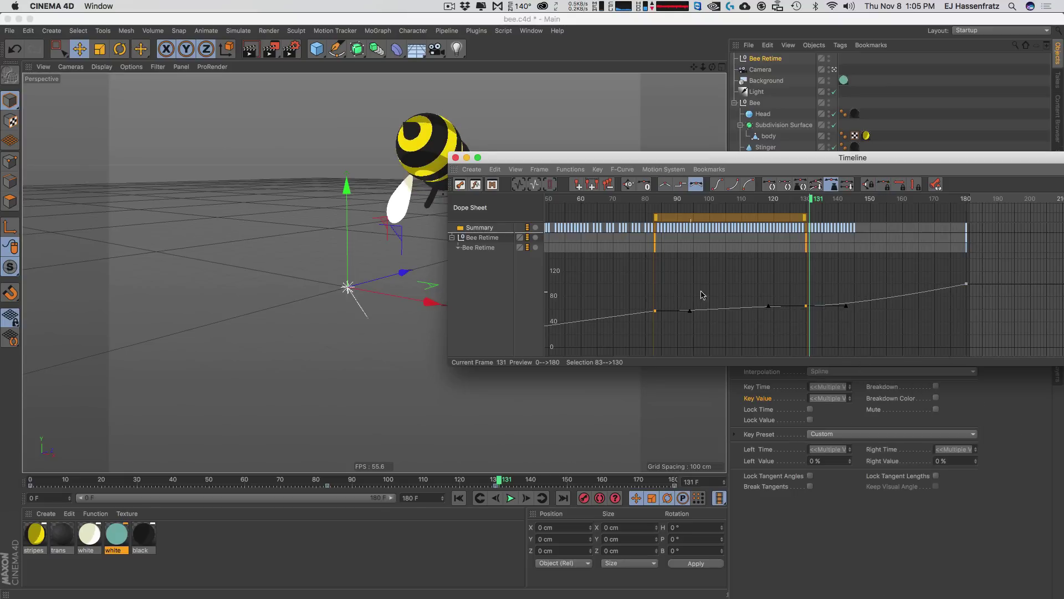
Frame the whole Bee Retime curve and apply Ease Ease spline type to every key
key(h)
key(ctrl+a)
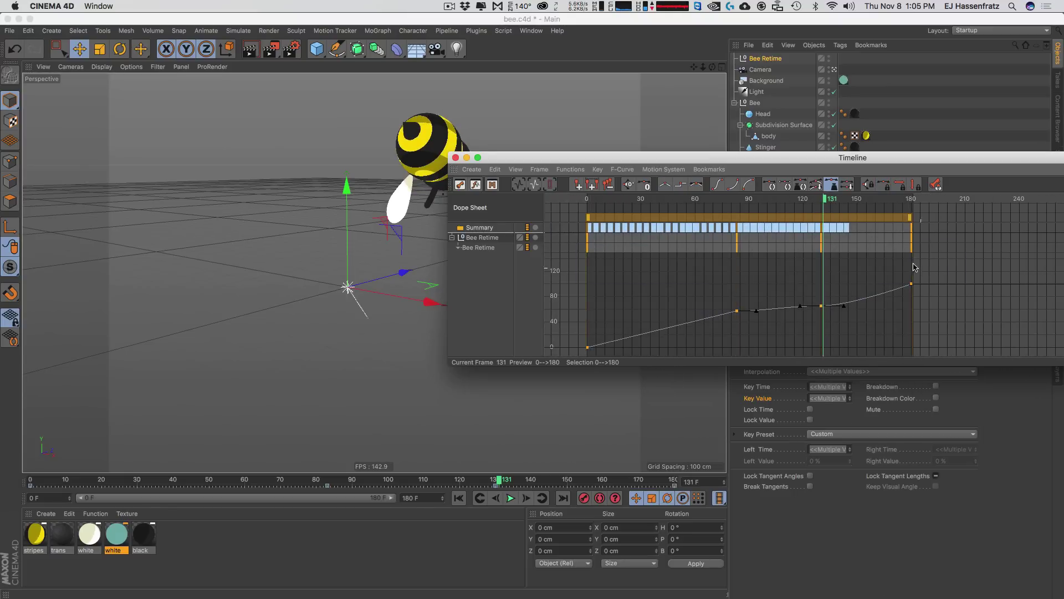
right_click(912, 252)
mouse_move(951, 320)
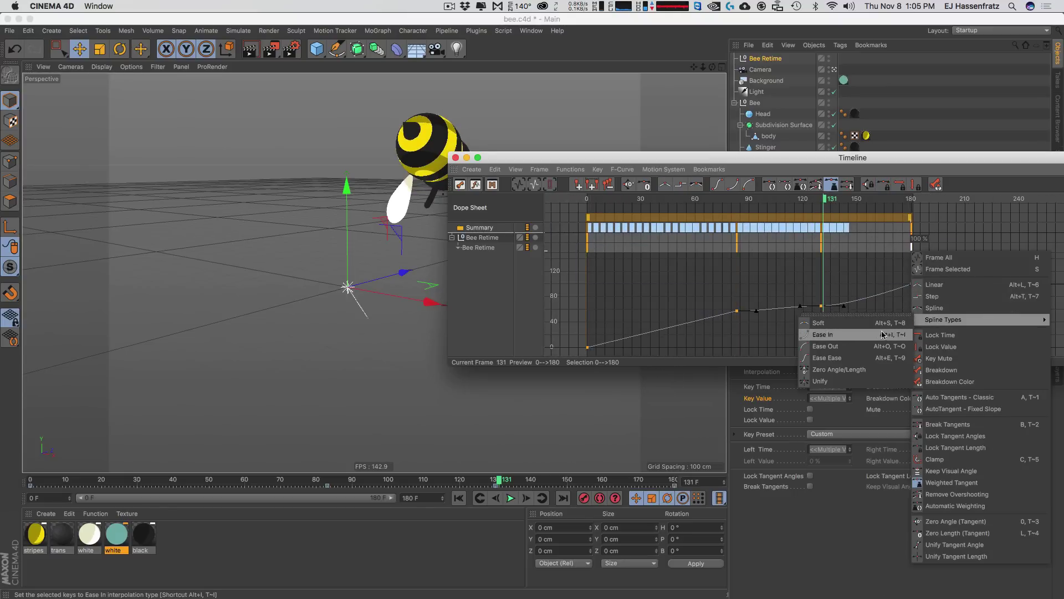
click(874, 357)
Try shortening the frame-0 key's tangent, undo it, then select the frame-0 and frame-180 keys
click(599, 338)
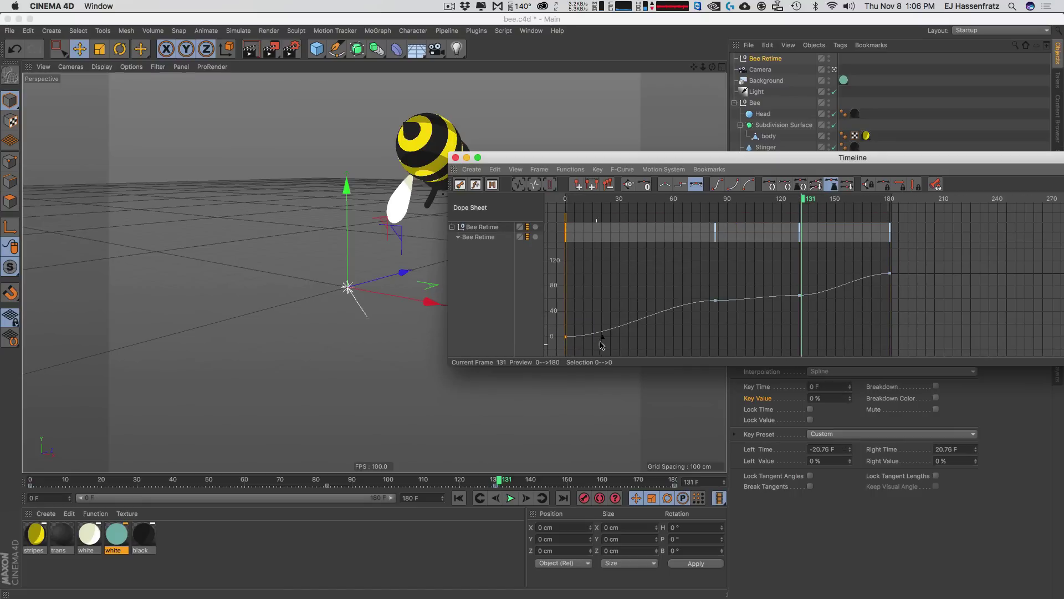
drag(599, 334, 578, 336)
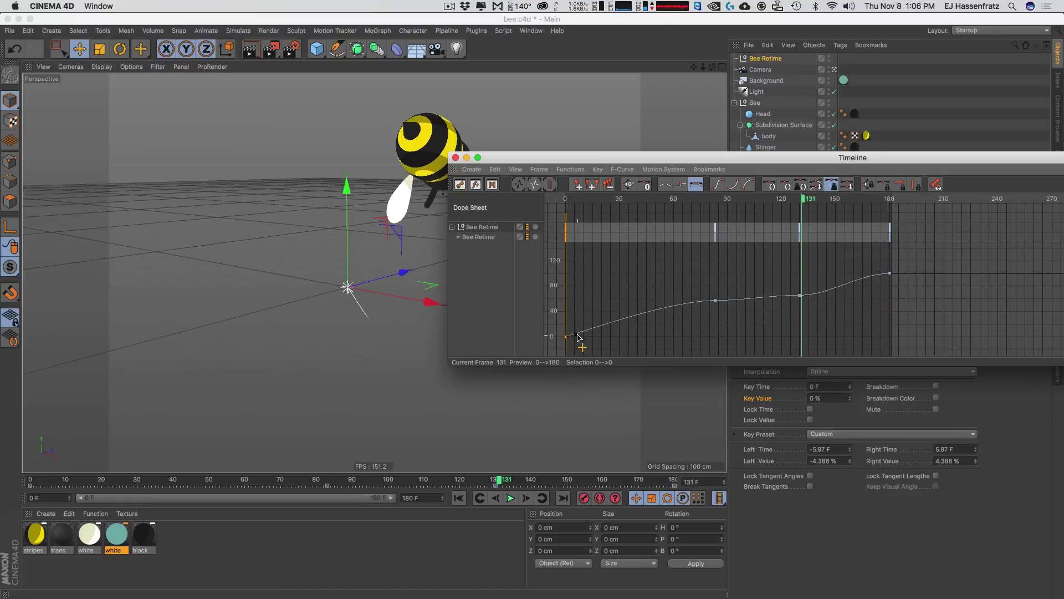
key(super+z)
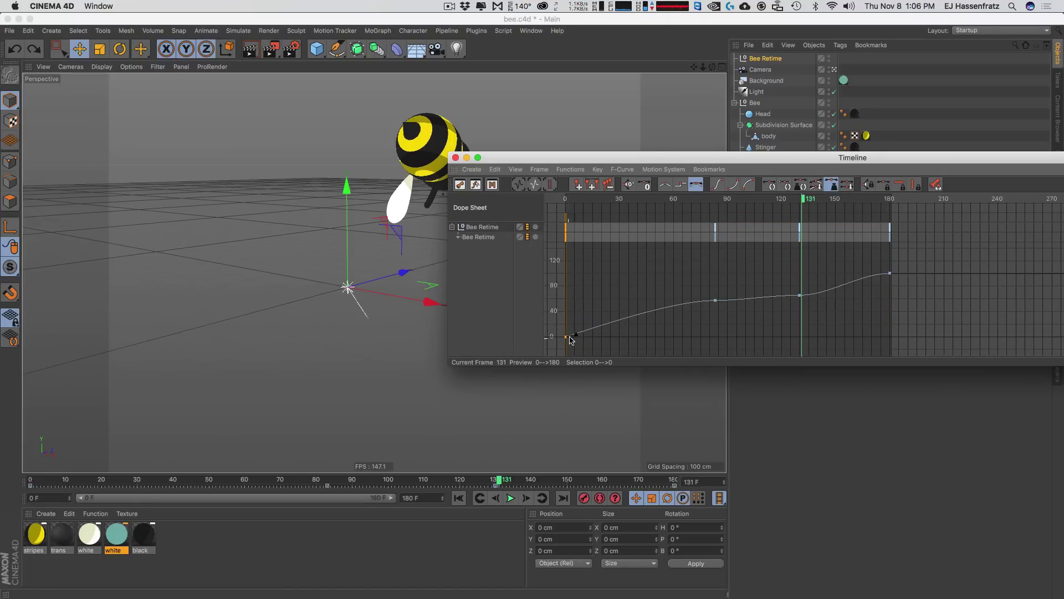
click(566, 336)
drag(932, 268, 881, 280)
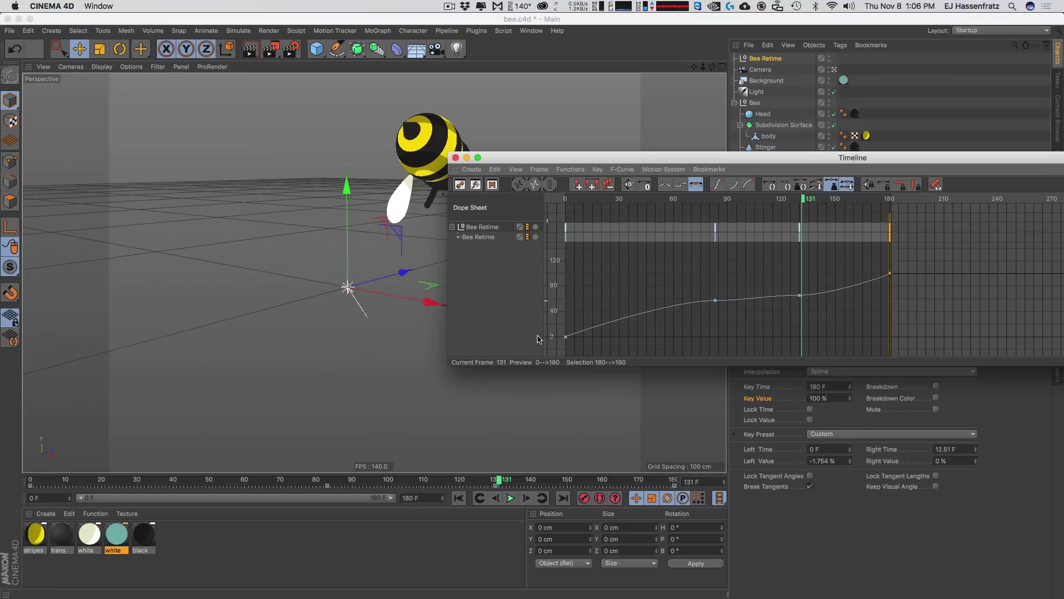
In F-Curve mode with a taller graph, shorten the right tangent of the frame-131 key
drag(688, 289, 723, 311)
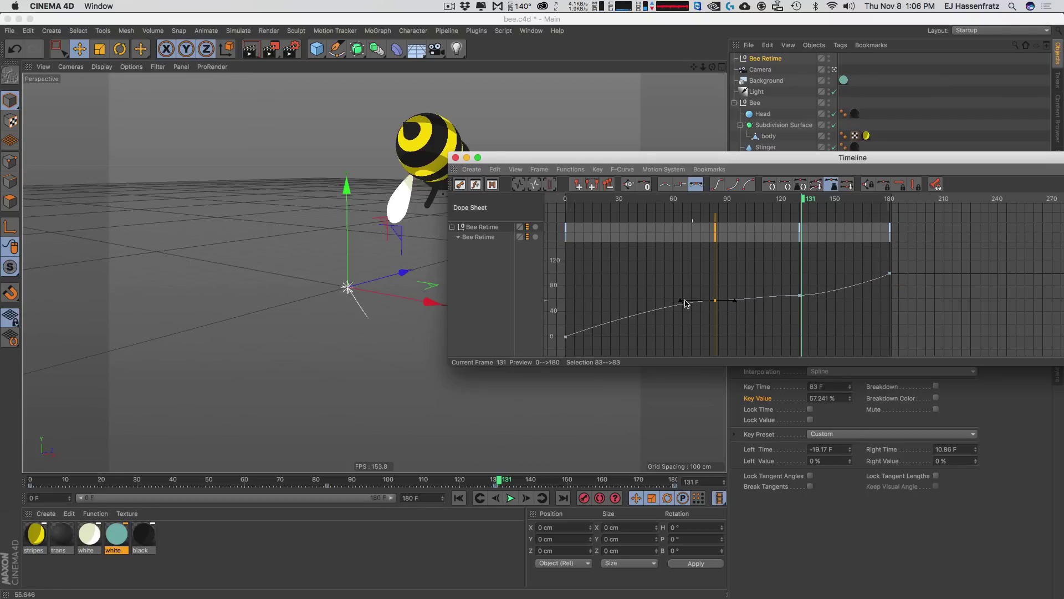
key(Tab)
drag(685, 366, 685, 480)
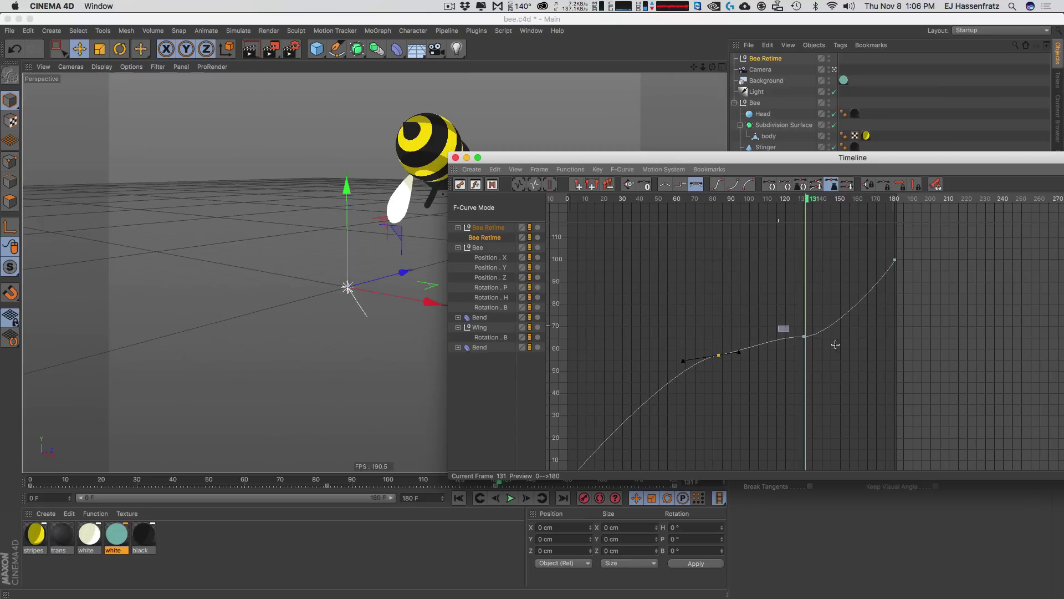
click(742, 352)
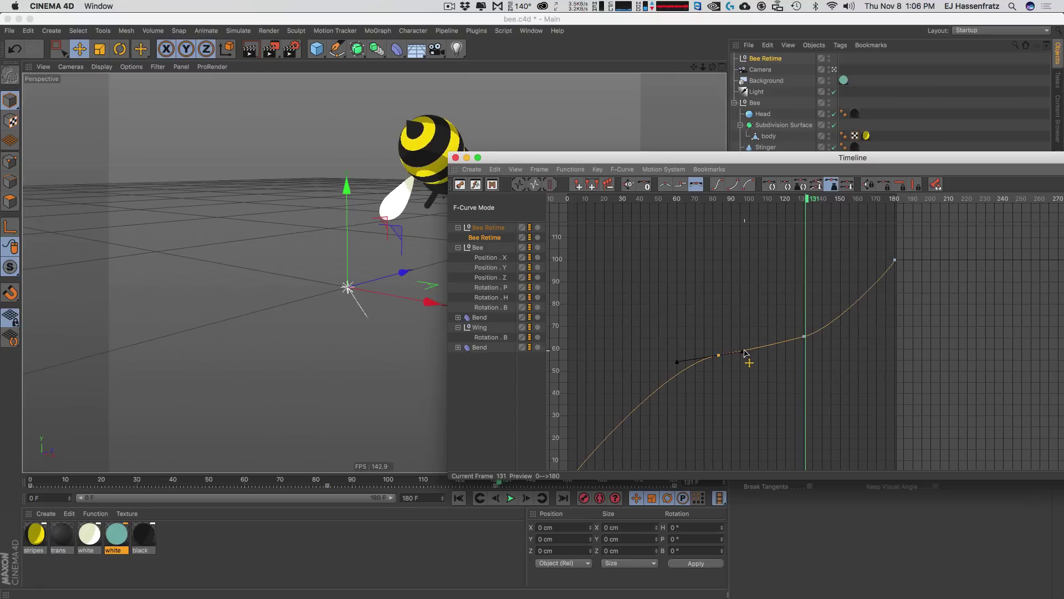
click(831, 332)
drag(830, 330, 818, 333)
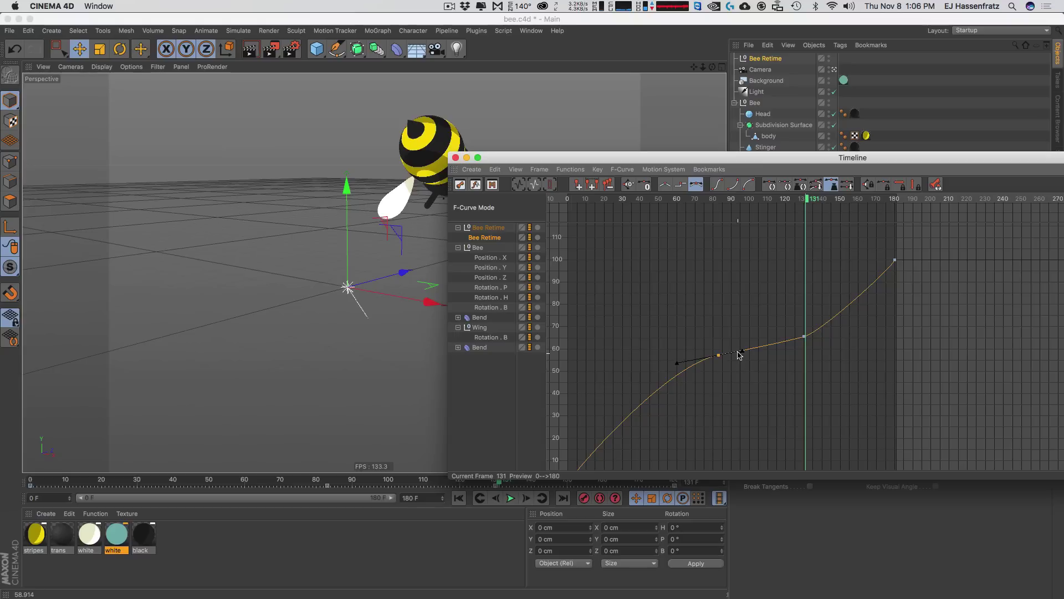
Select the frame-83 key and play back the retimed bee animation
click(719, 355)
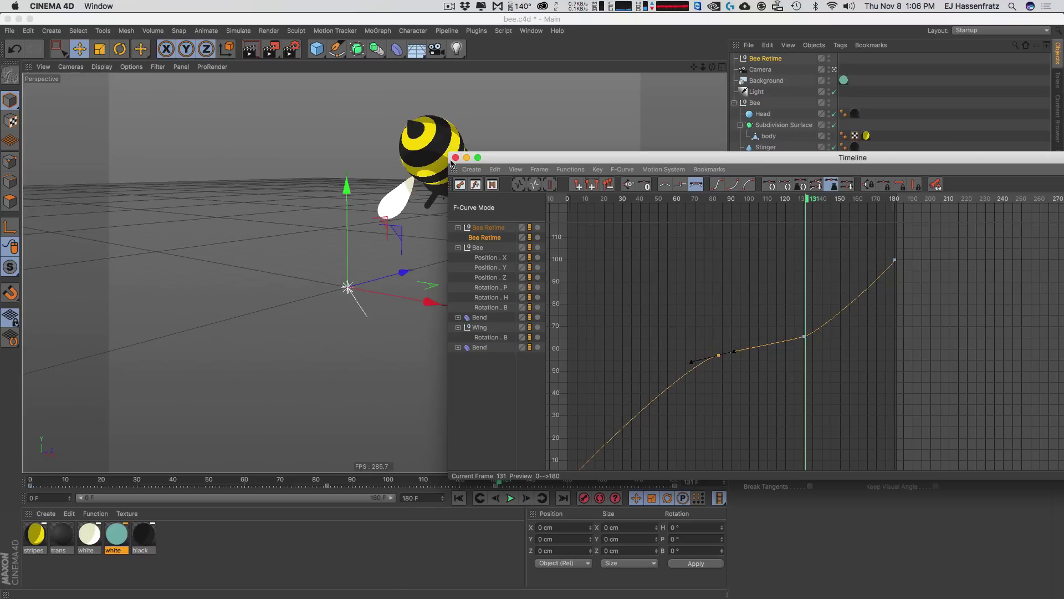
click(510, 498)
click(511, 498)
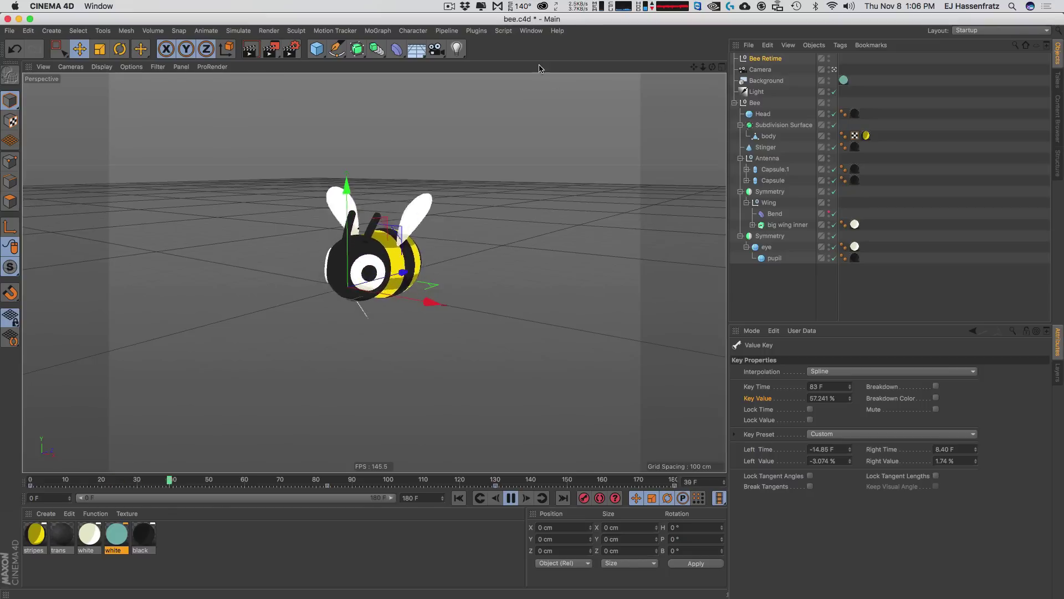
Open Timeline (Dope Sheet), move it up and right, and enlarge it to show all tracks
click(531, 31)
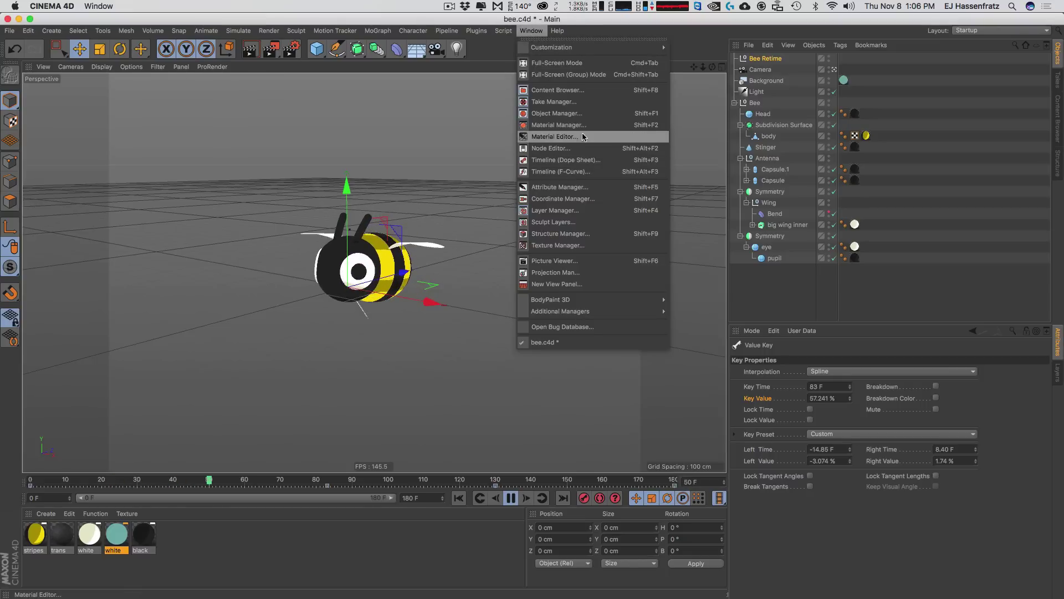
click(591, 160)
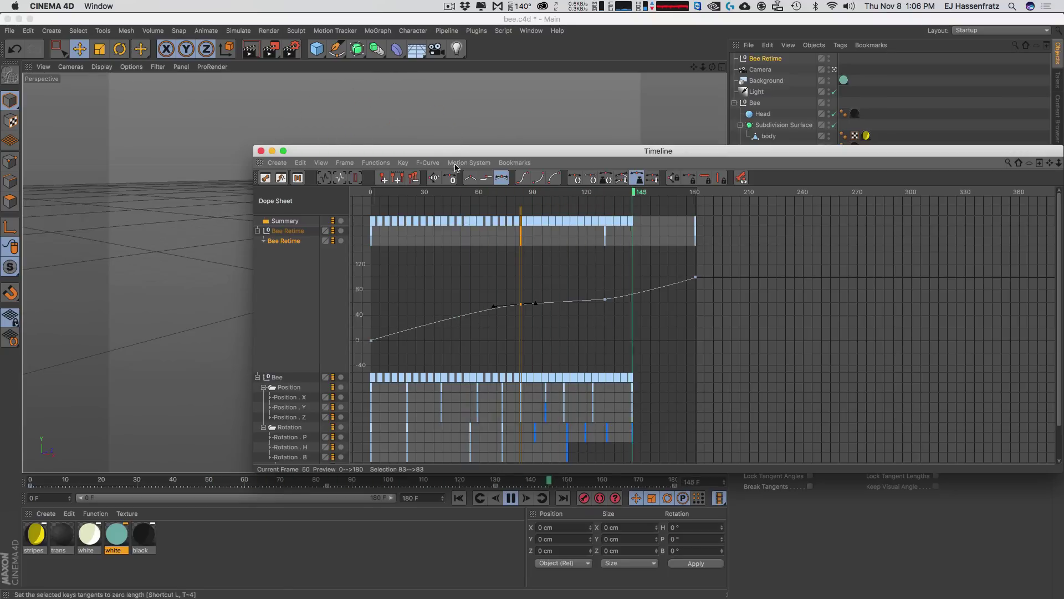
drag(456, 155, 553, 142)
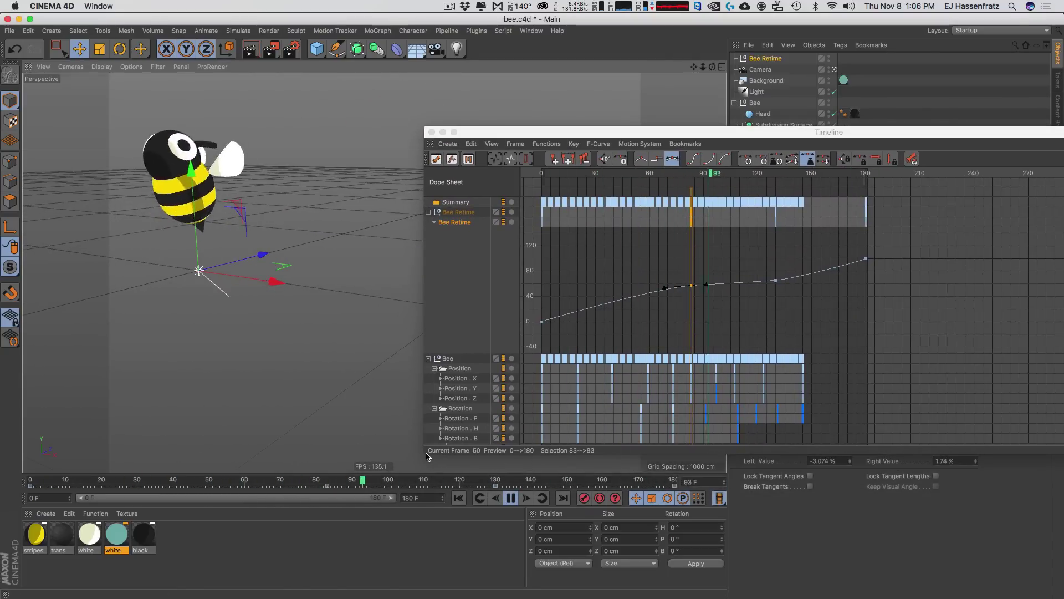
drag(425, 458, 302, 540)
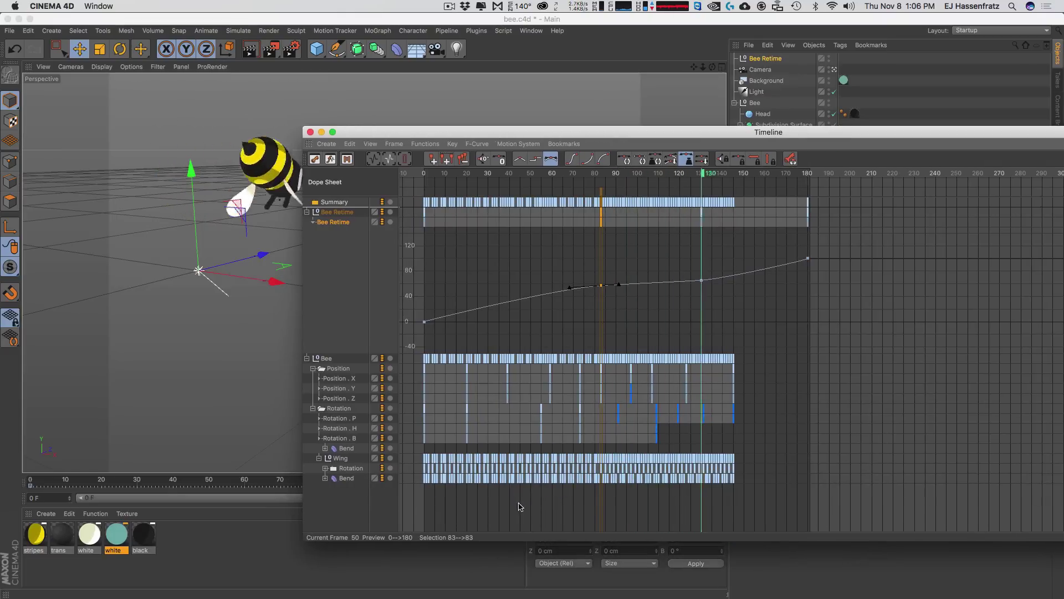
drag(453, 133, 501, 128)
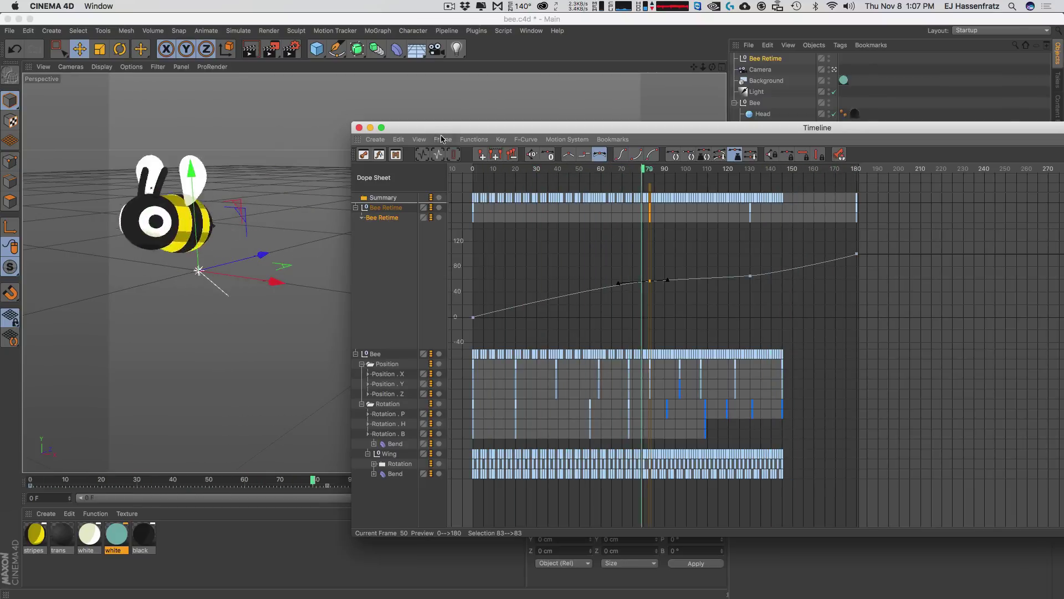
drag(490, 133, 482, 136)
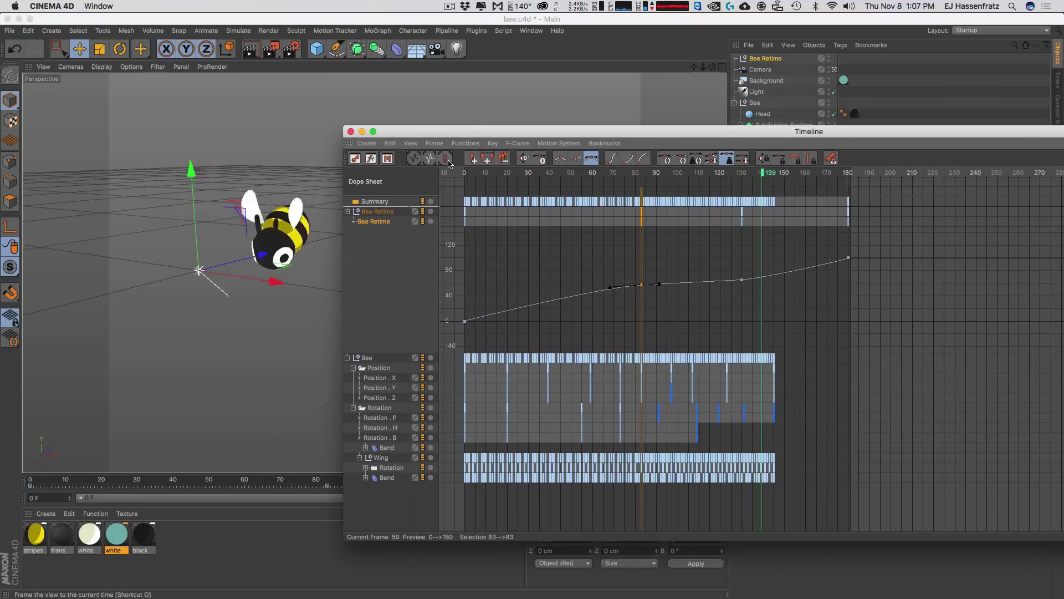